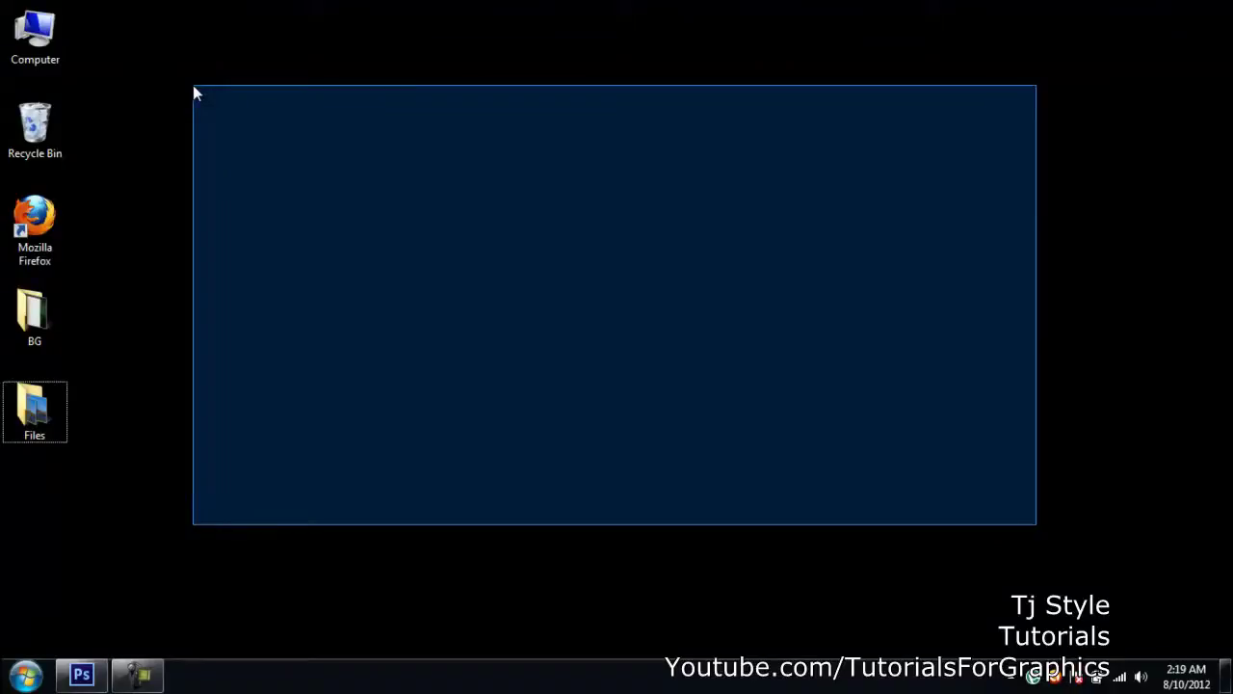
{"action": "left_click_drag", "start_coordinate": [194, 85], "coordinate": [195, 85]}
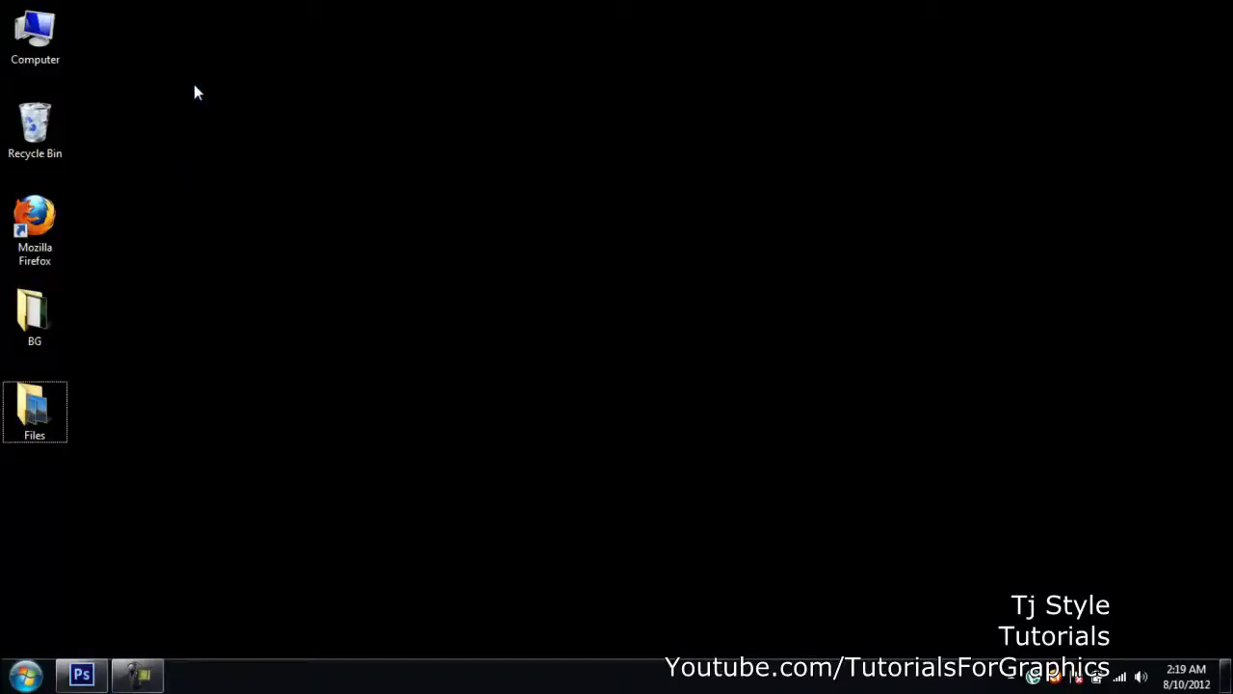
{"action": "left_click_drag", "start_coordinate": [392, 401], "coordinate": [109, 127]}
- Open the OG picture from the desktop's Files folder in the photo viewer and examine the bridge up close
{"action": "double_click", "coordinate": [48, 406]}
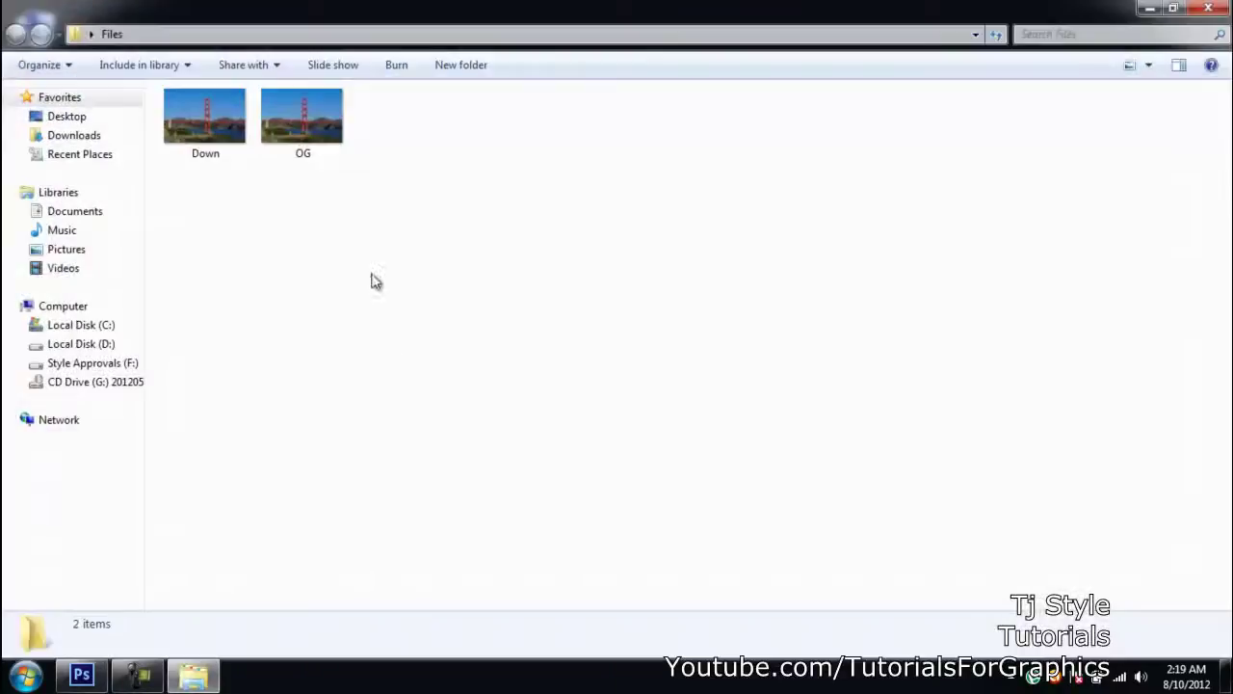
{"action": "double_click", "coordinate": [306, 122]}
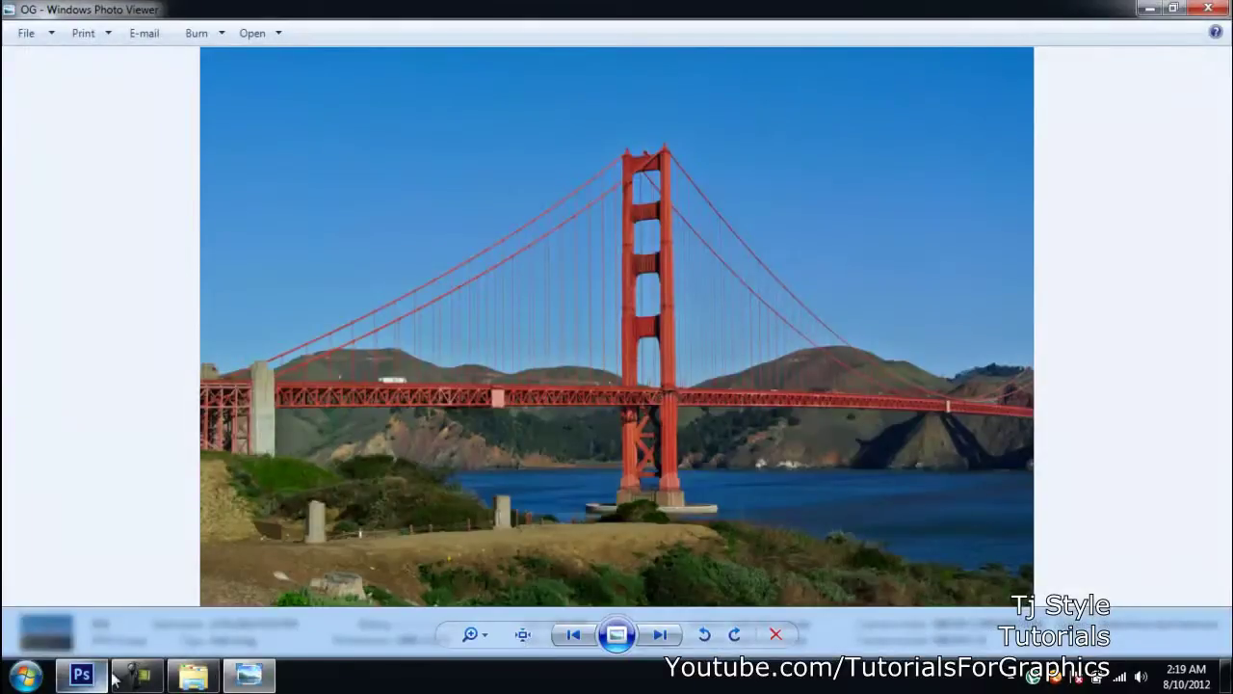
{"action": "left_click", "coordinate": [193, 677]}
{"action": "key", "text": "alt+F4"}
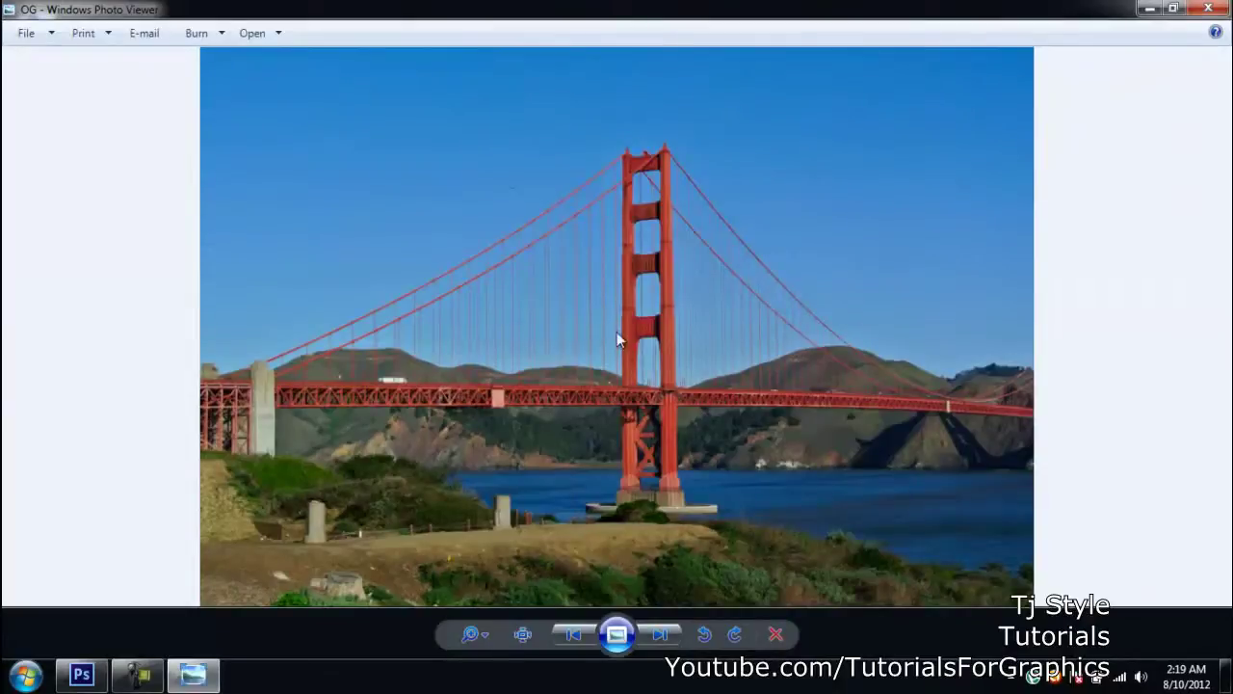
{"action": "scroll", "coordinate": [694, 414], "scroll_direction": "up", "scroll_amount": 3}
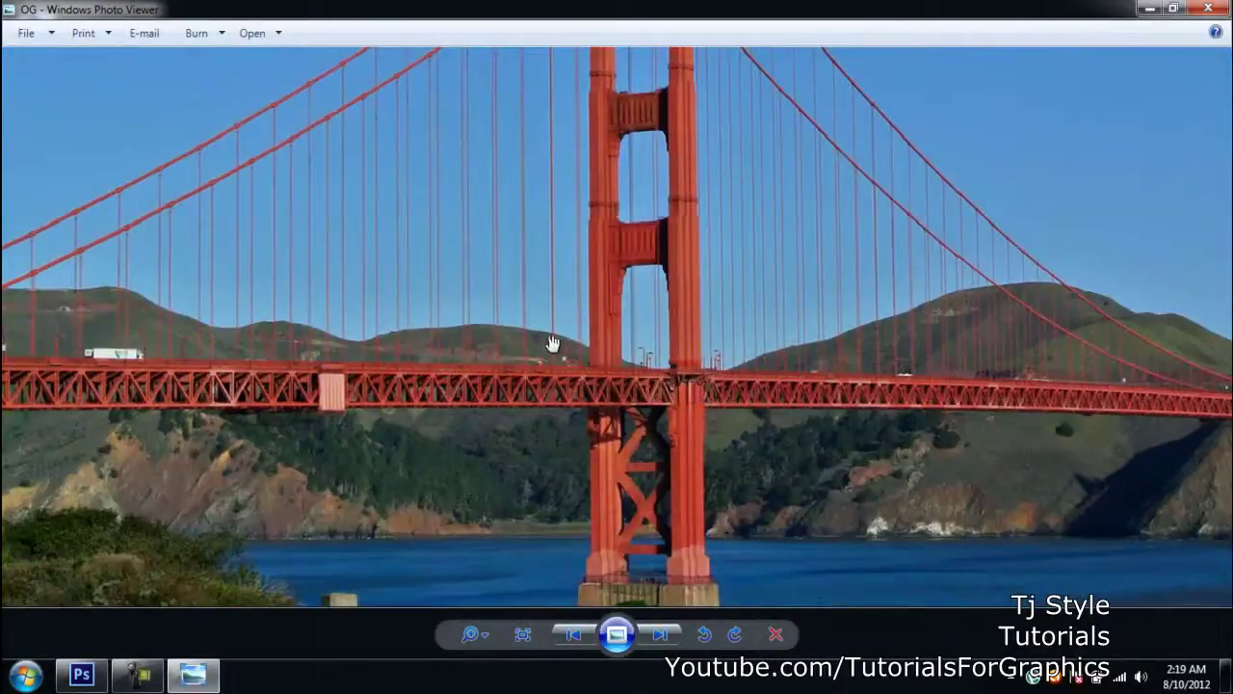
{"action": "left_click_drag", "start_coordinate": [551, 345], "coordinate": [838, 345]}
{"action": "scroll", "coordinate": [353, 361], "scroll_direction": "down", "scroll_amount": 3}
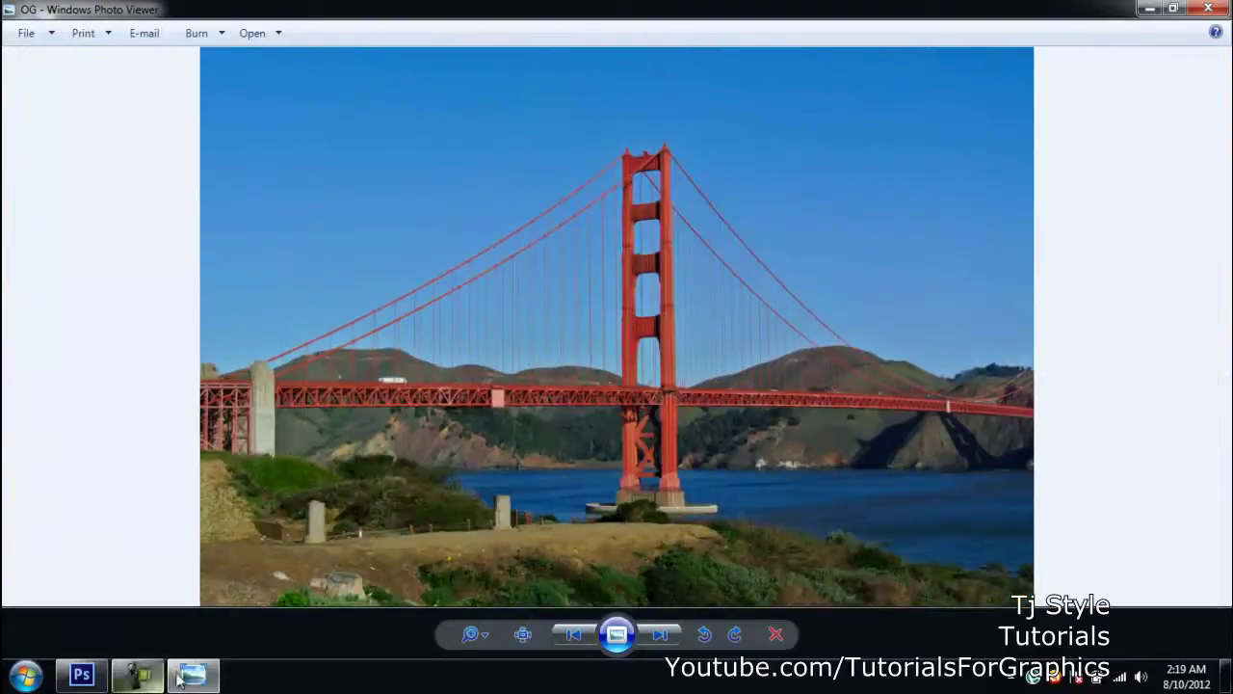
{"action": "left_click", "coordinate": [139, 674]}
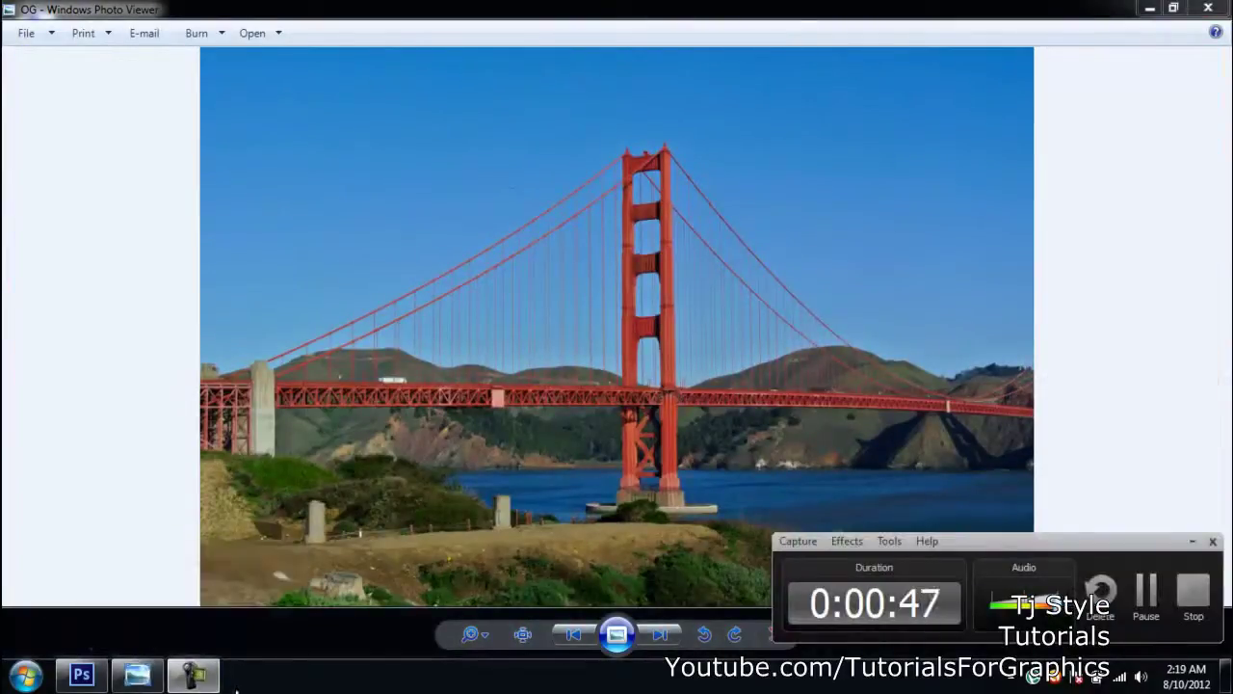
{"action": "scroll", "coordinate": [643, 391], "scroll_direction": "up", "scroll_amount": 3}
{"action": "scroll", "coordinate": [643, 390], "scroll_direction": "down", "scroll_amount": 5}
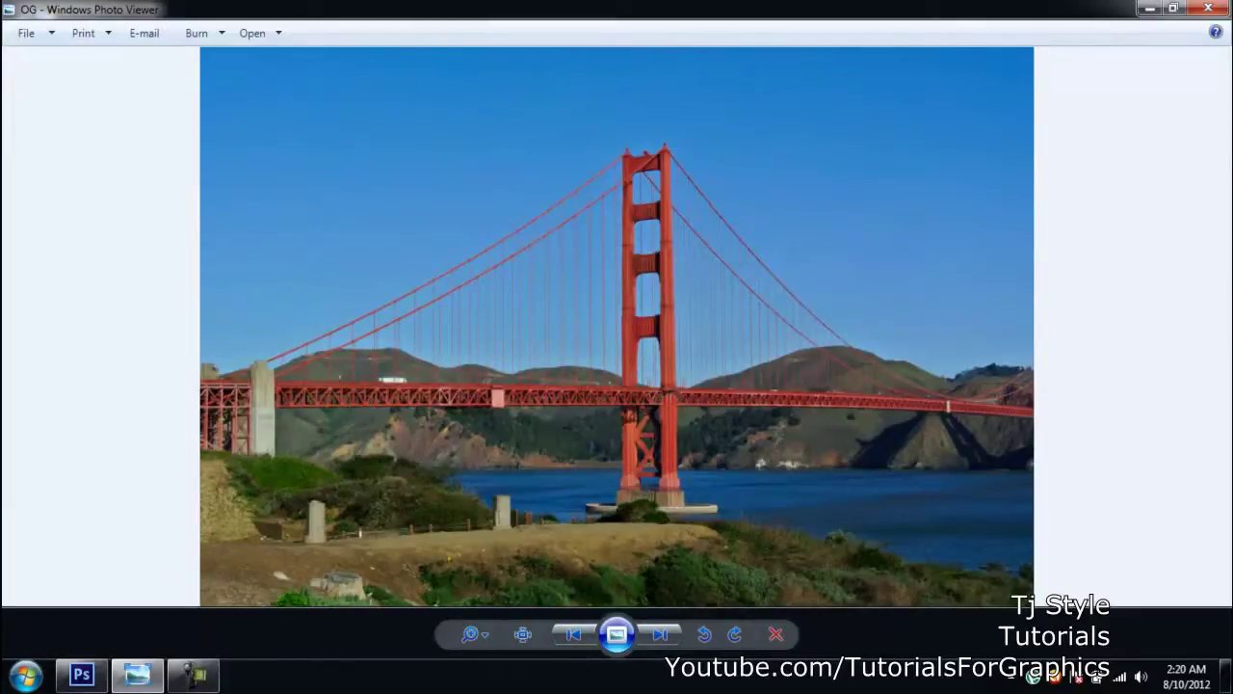
- Compare the Down picture with the OG picture by switching back and forth between them at full view
{"action": "key", "text": "Left"}
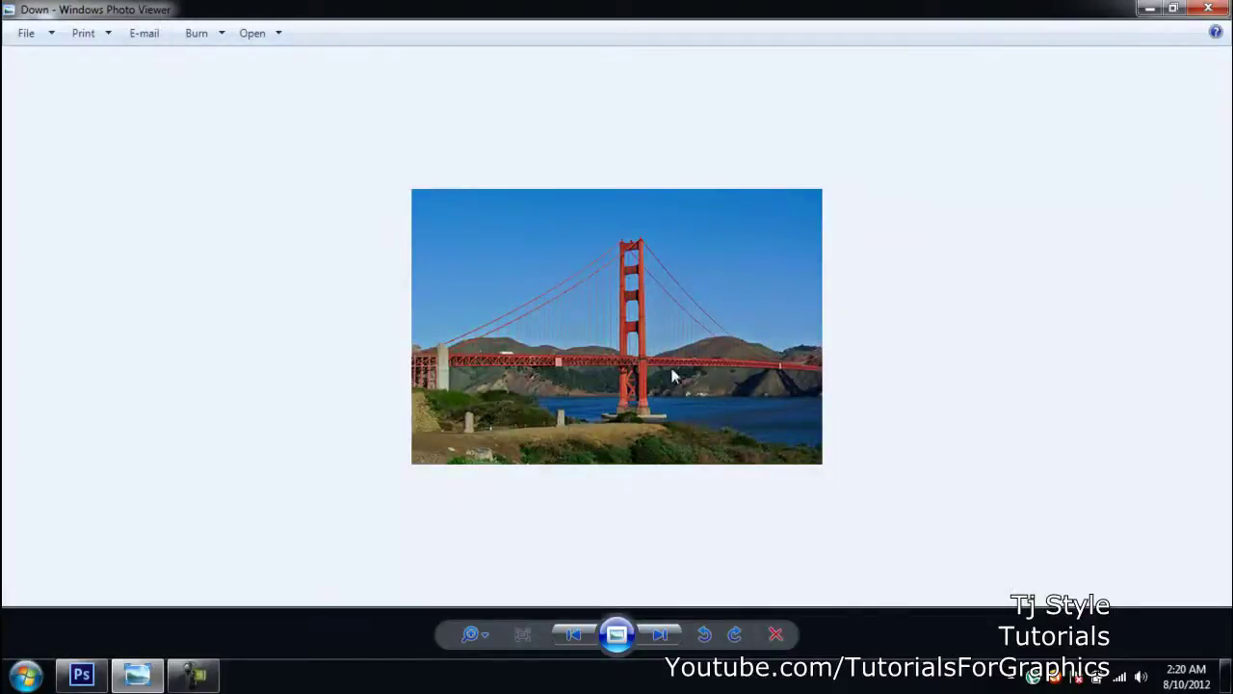
{"action": "left_click", "coordinate": [660, 634]}
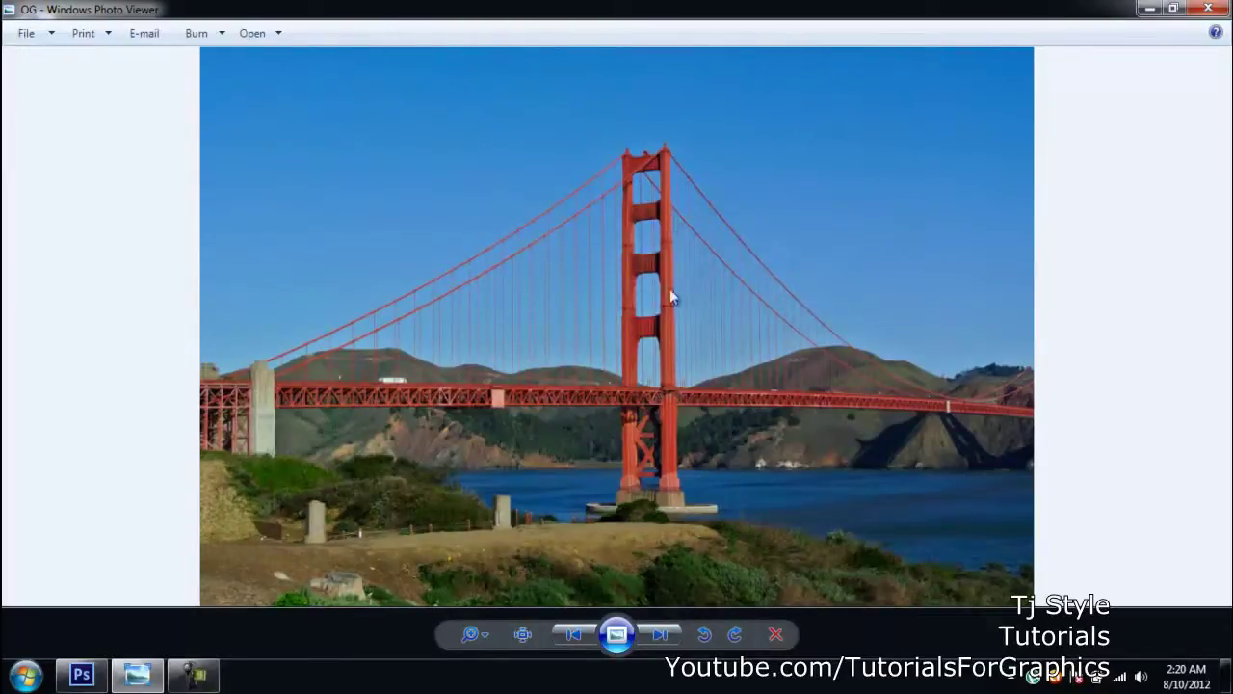
{"action": "left_click", "coordinate": [572, 634]}
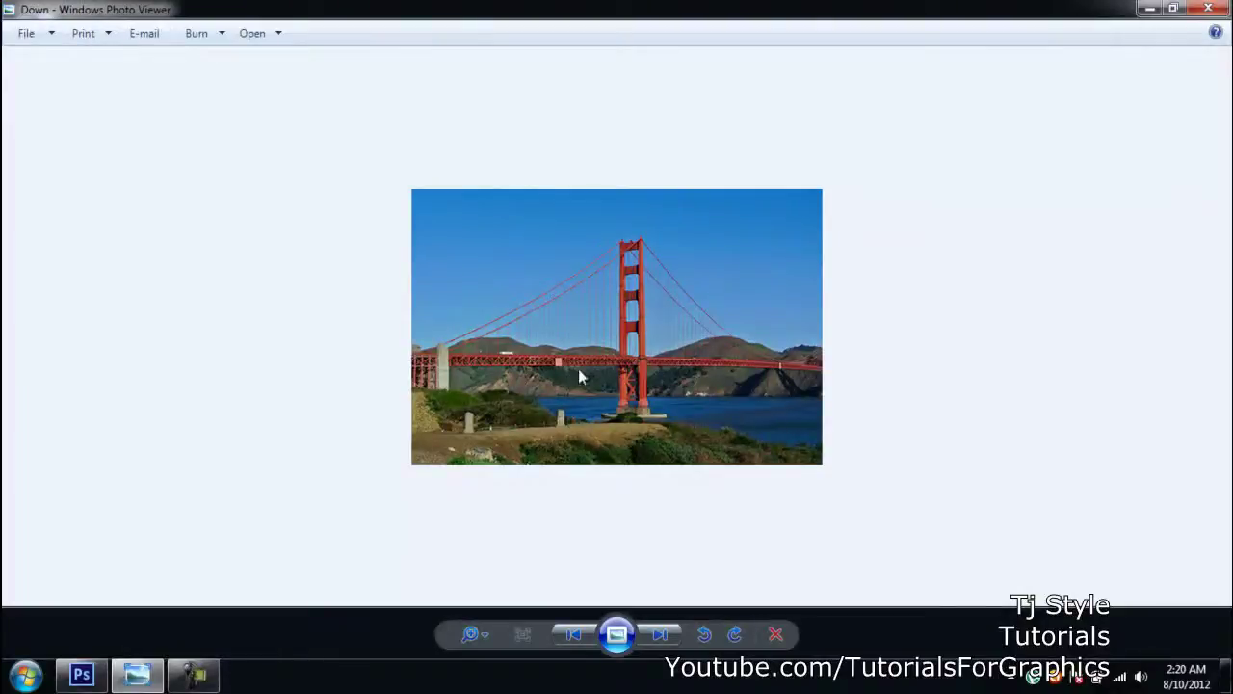
{"action": "left_click", "coordinate": [660, 634]}
{"action": "left_click", "coordinate": [662, 635]}
{"action": "left_click", "coordinate": [662, 634]}
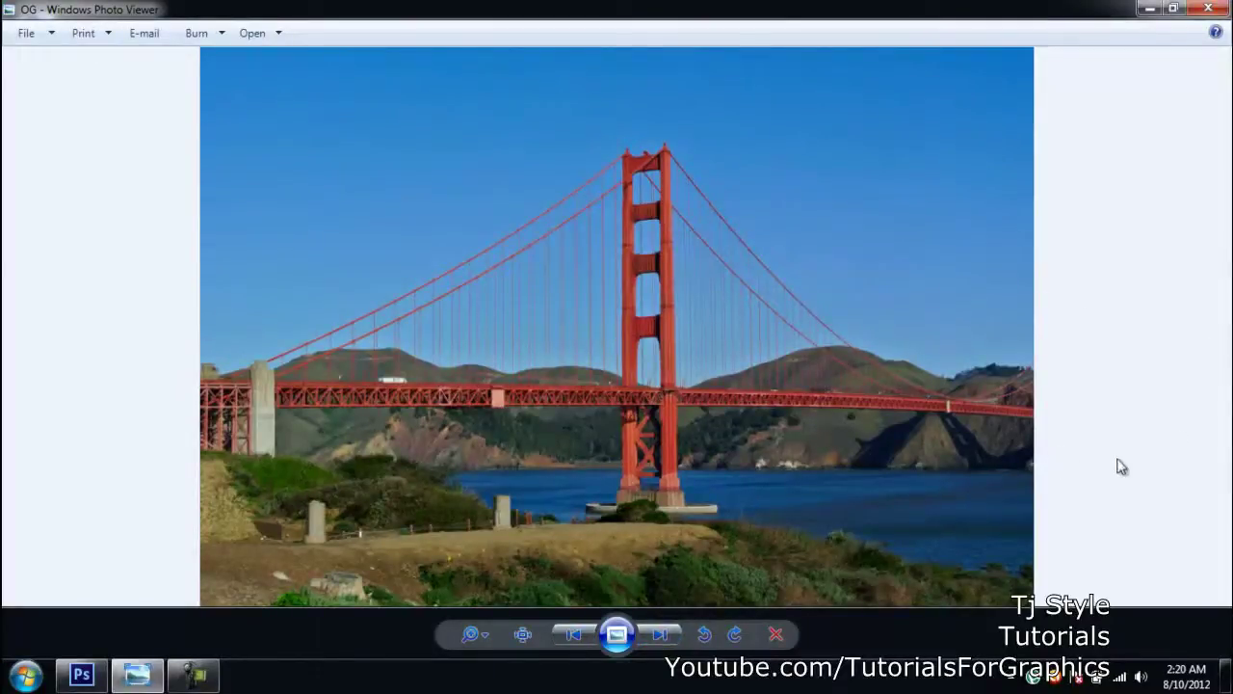
{"action": "left_click", "coordinate": [662, 635]}
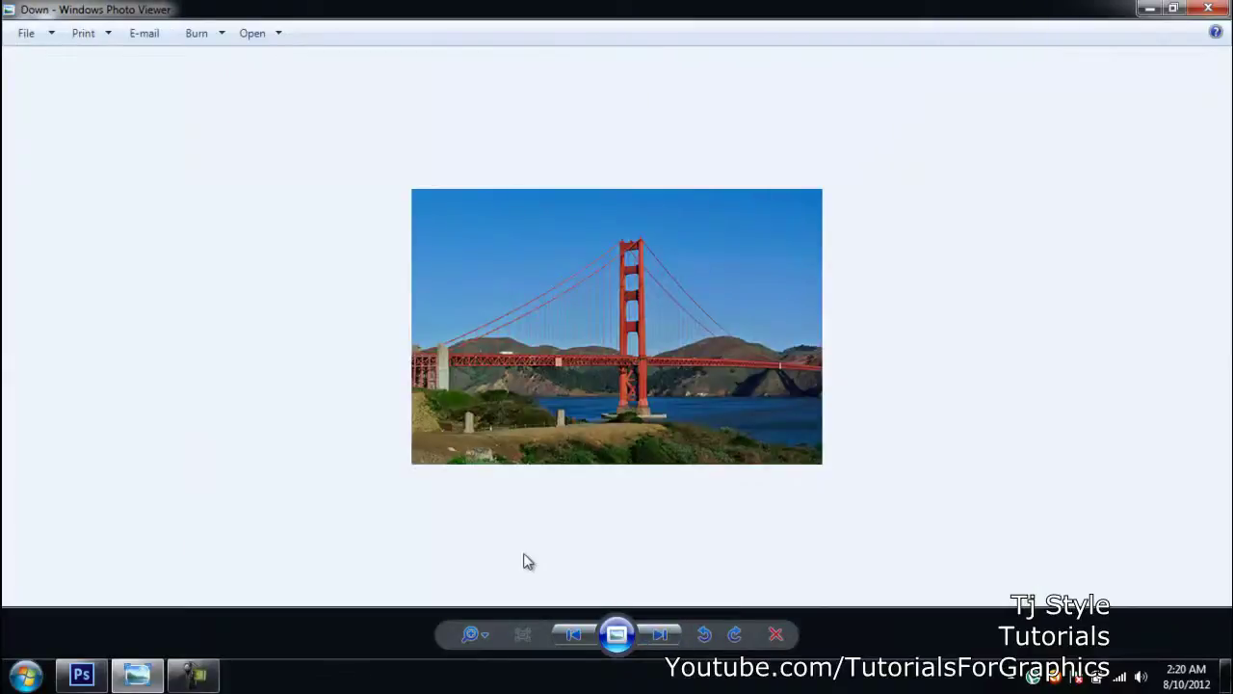
{"action": "left_click", "coordinate": [195, 675]}
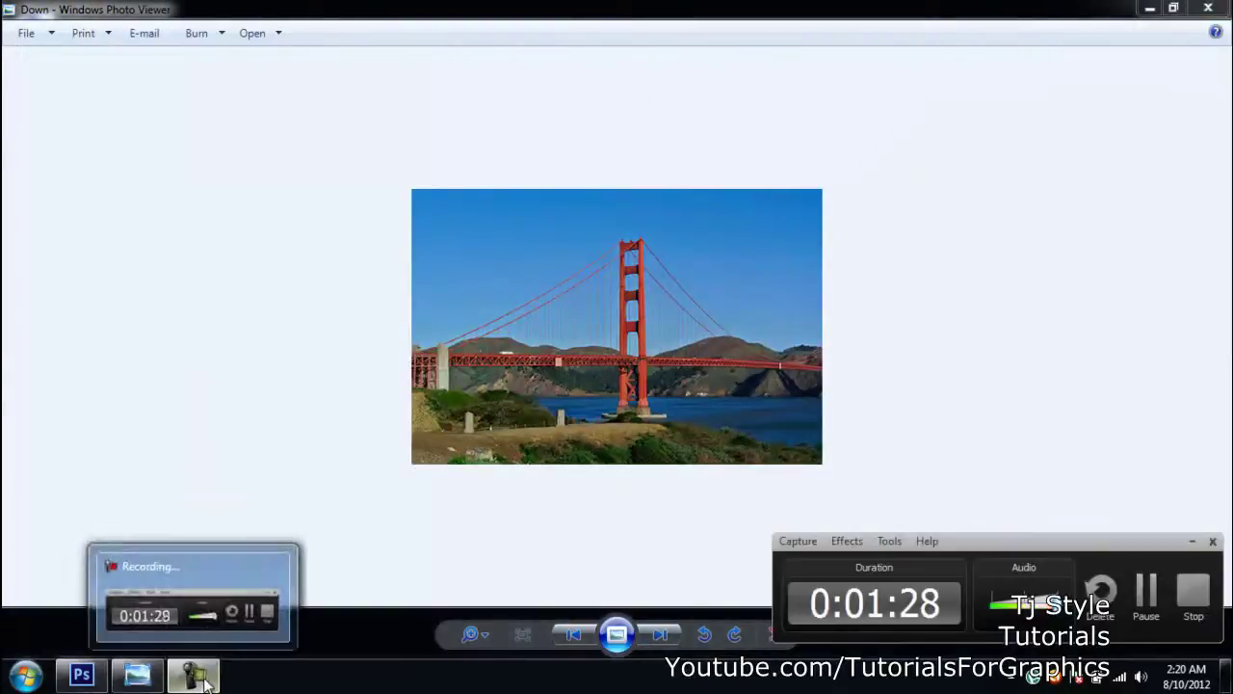
{"action": "left_click", "coordinate": [197, 676]}
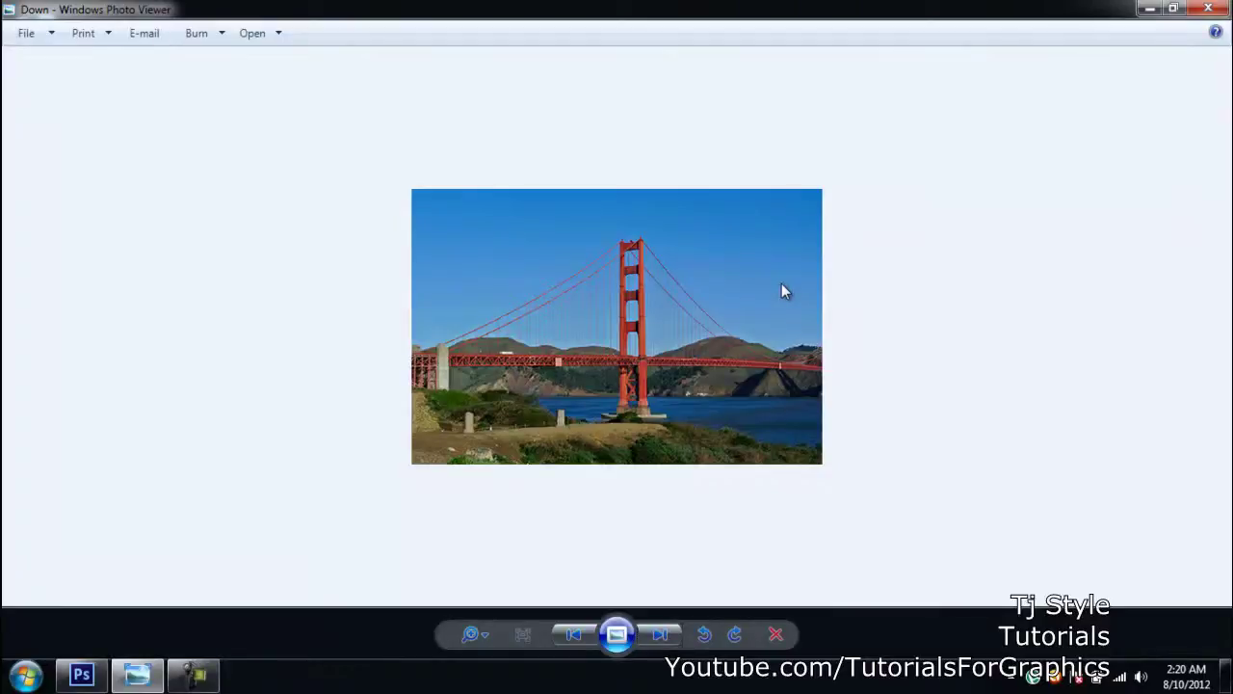
- Close the photo viewer, switch to Photoshop and open OG.jpg and Down.jpg
{"action": "left_click", "coordinate": [1208, 9]}
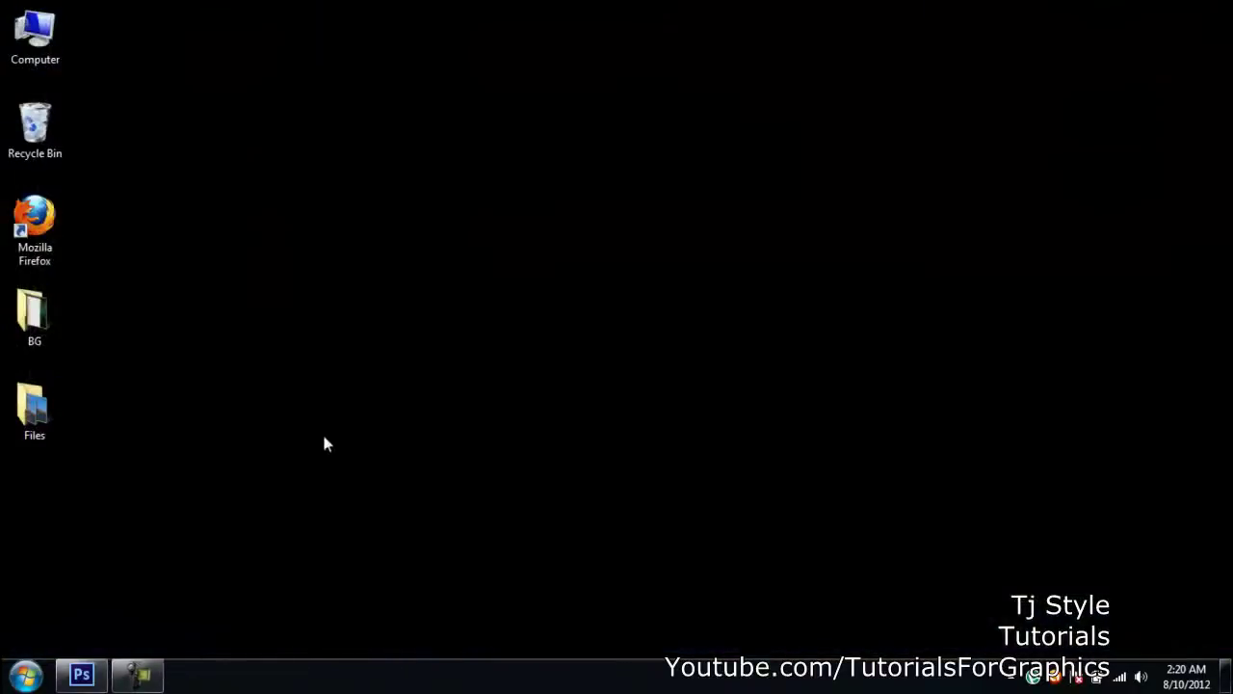
{"action": "left_click", "coordinate": [81, 675]}
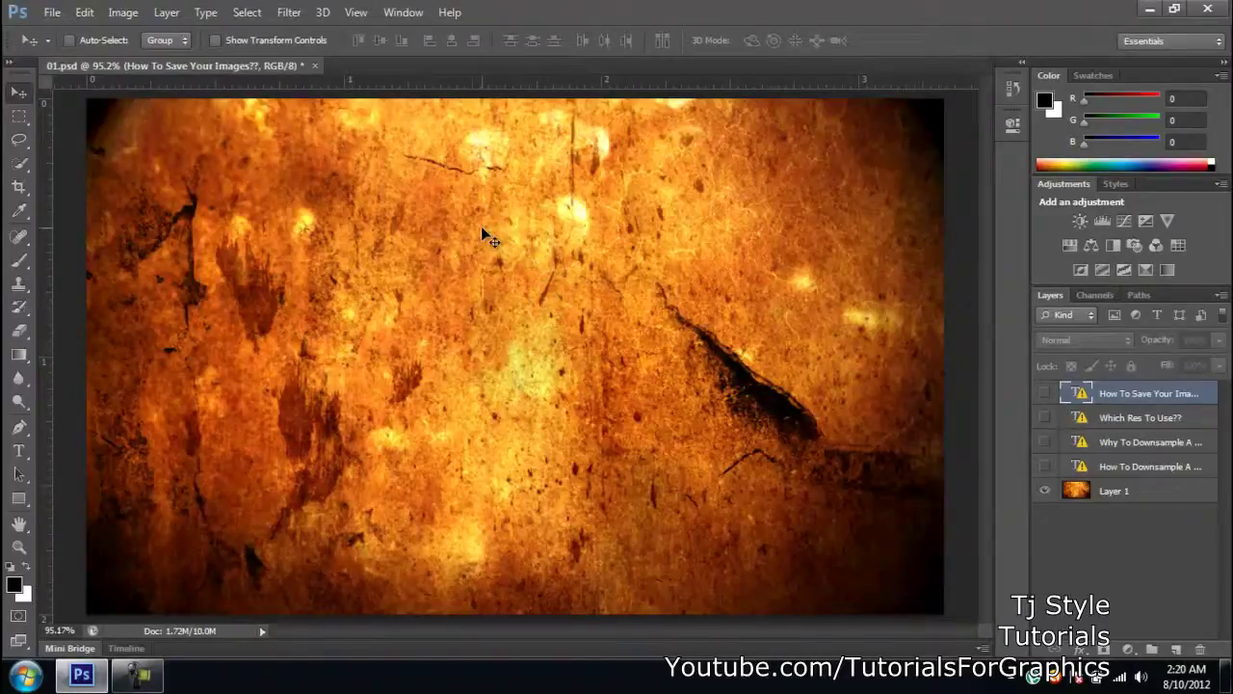
{"action": "key", "text": "ctrl+o"}
{"action": "left_click", "coordinate": [588, 241]}
{"action": "left_click", "coordinate": [819, 563]}
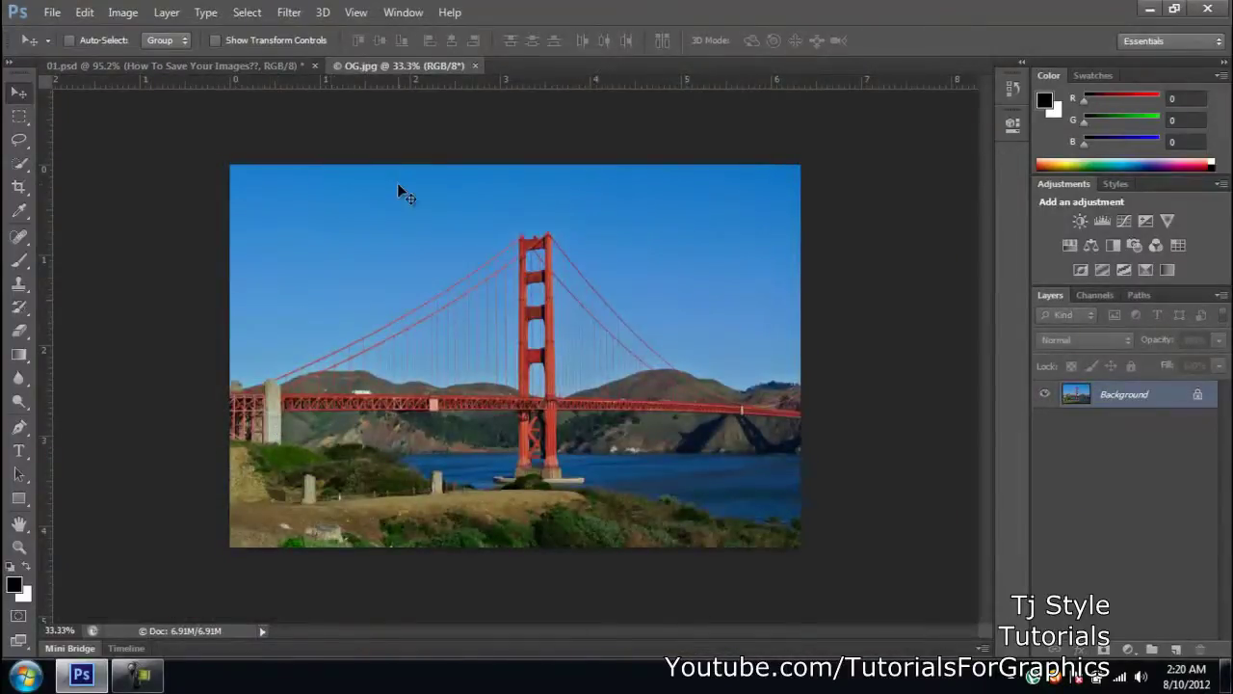
{"action": "key", "text": "ctrl+o"}
{"action": "double_click", "coordinate": [506, 232]}
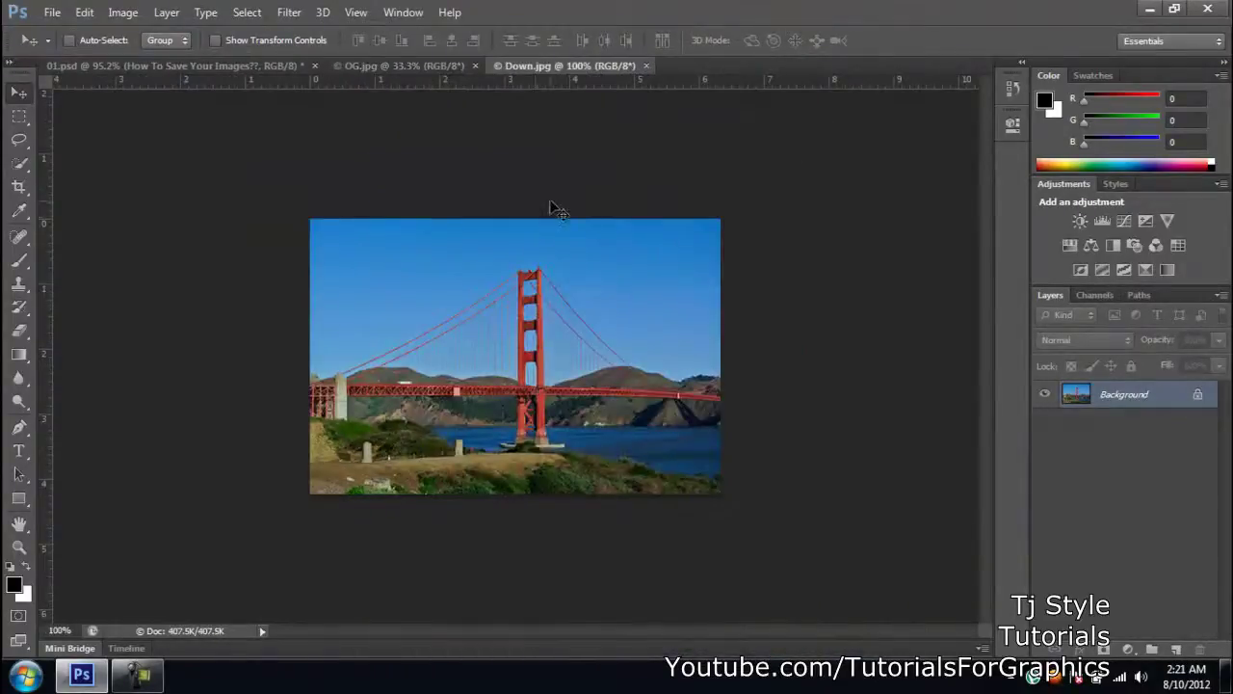
- Examine Down.jpg and OG.jpg at matching display sizes to compare their image quality and document size
{"action": "key", "text": "ctrl+1"}
{"action": "left_click", "coordinate": [415, 65]}
{"action": "key", "text": "ctrl+0"}
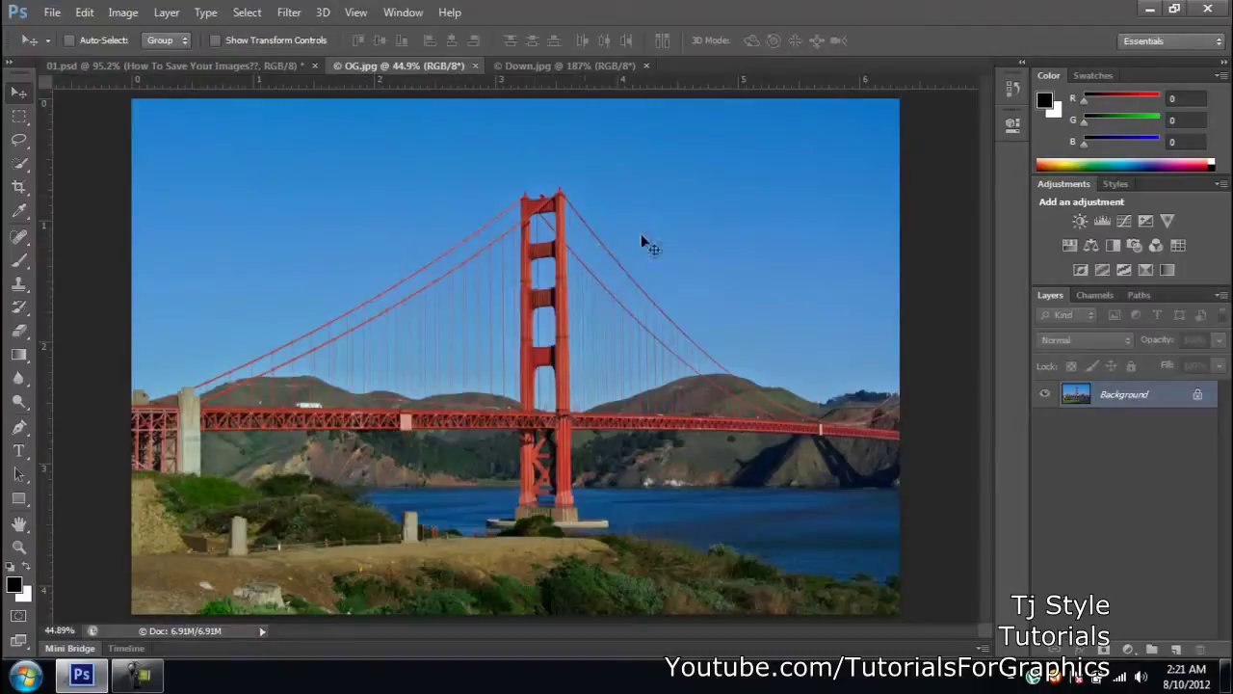
{"action": "scroll", "coordinate": [702, 430], "scroll_direction": "up", "scroll_amount": 3}
{"action": "scroll", "coordinate": [571, 422], "scroll_direction": "down", "scroll_amount": 4}
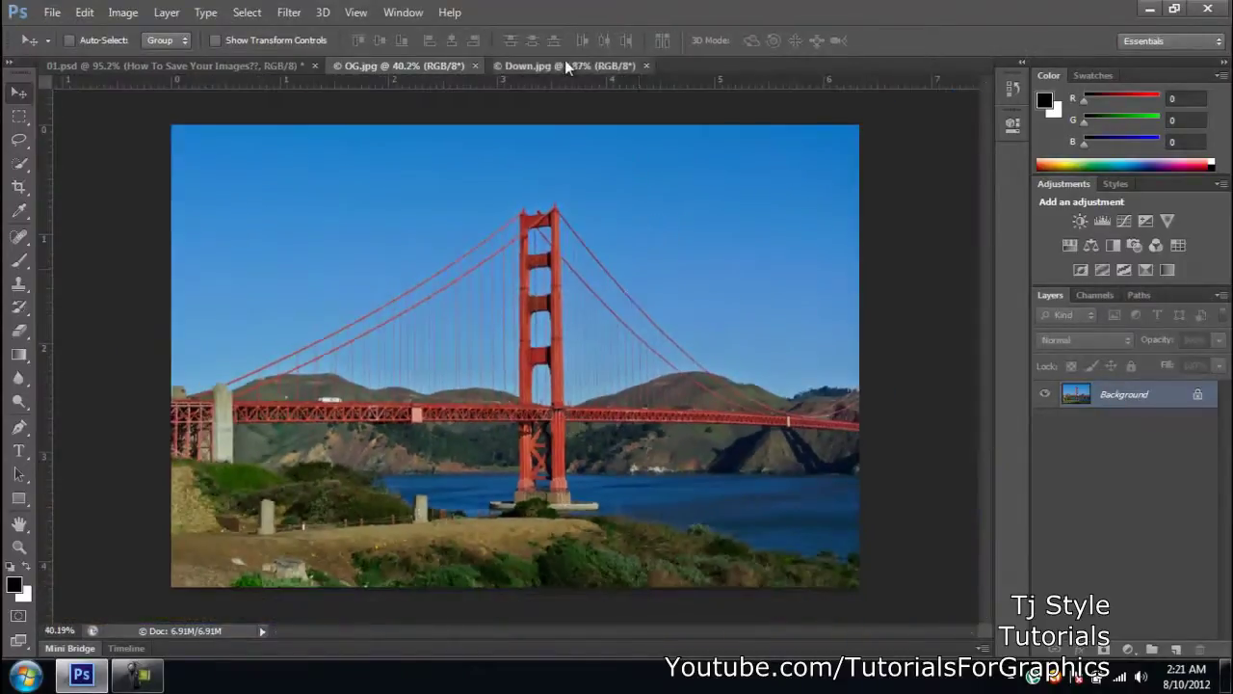
{"action": "left_click", "coordinate": [565, 65]}
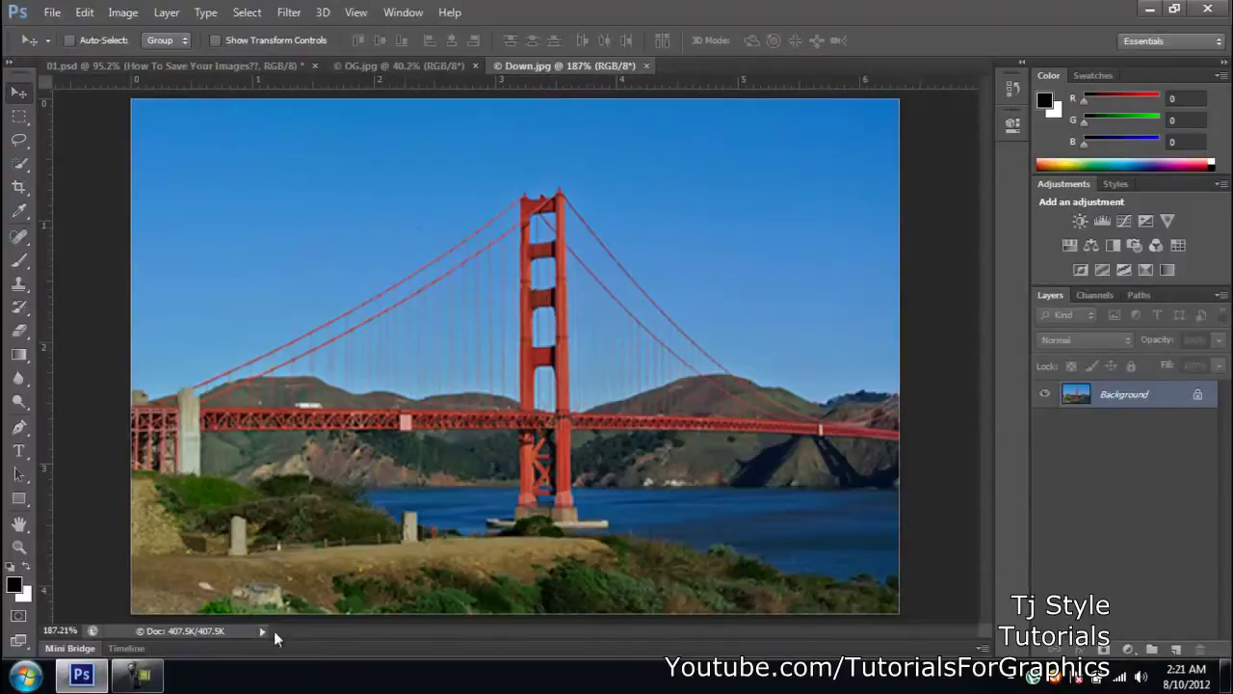
{"action": "left_click", "coordinate": [154, 674]}
{"action": "left_click", "coordinate": [159, 677]}
- Show the "How To Downsample A Image??" and "Why To Downsample A Image??" text layers in 01.psd
{"action": "left_click", "coordinate": [238, 67]}
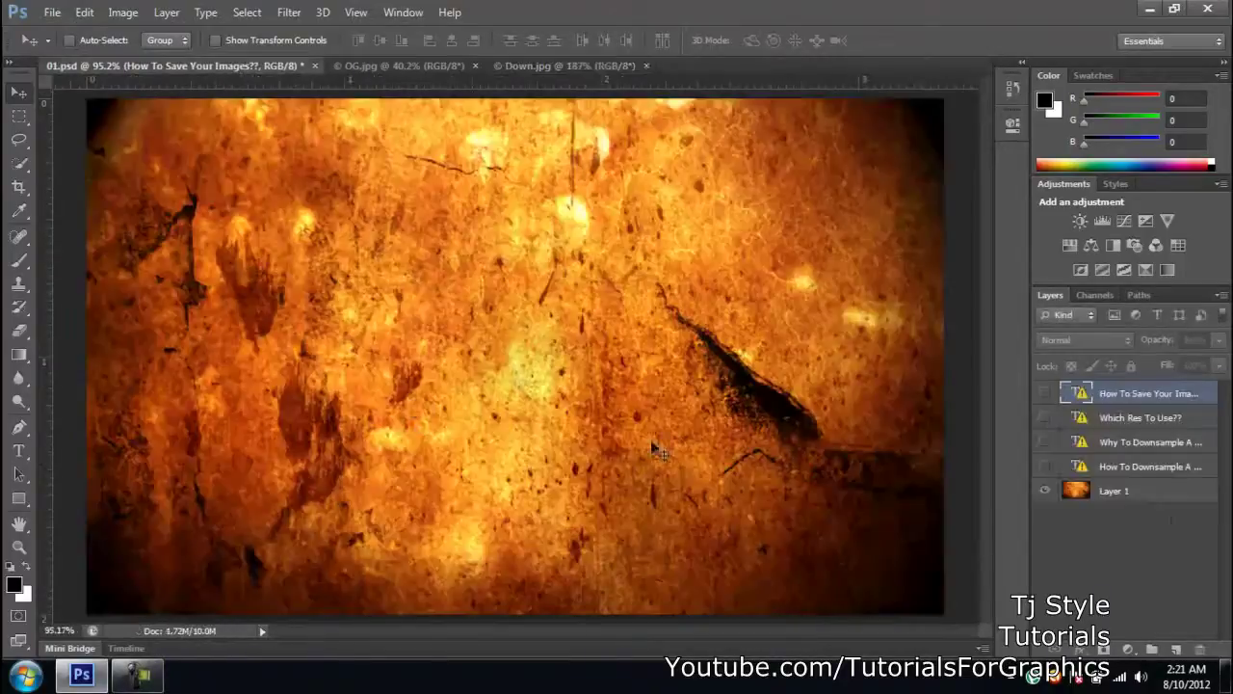
{"action": "left_click", "coordinate": [1135, 467]}
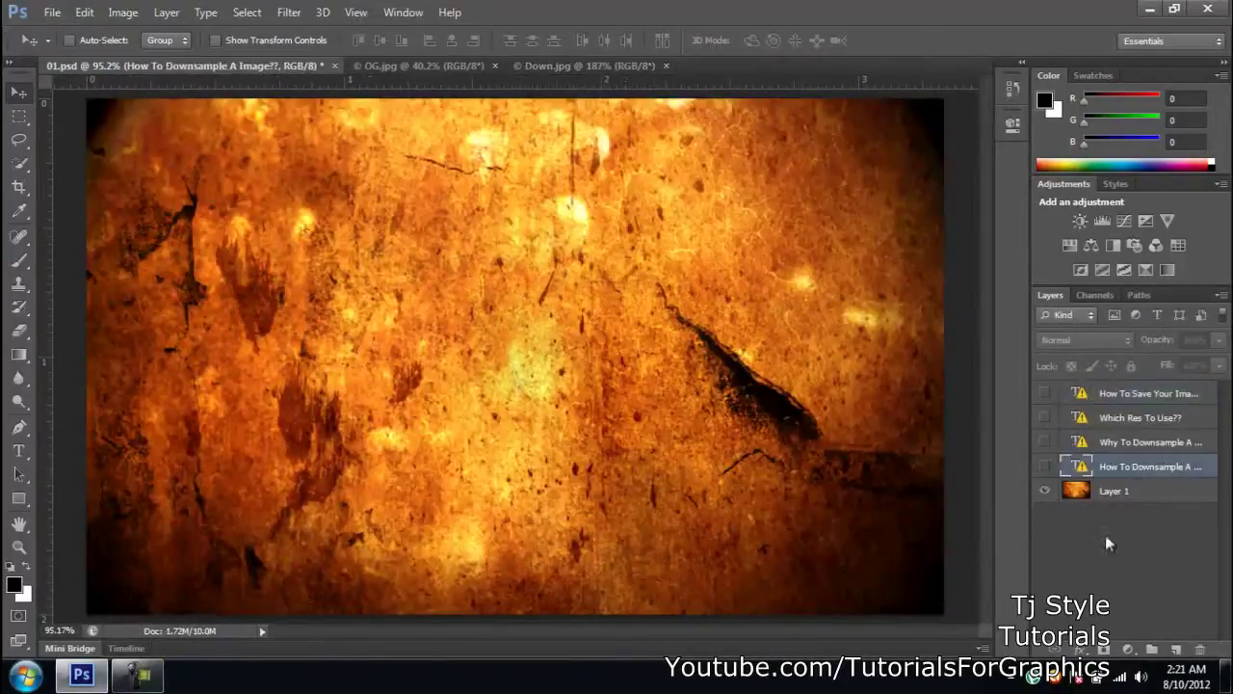
{"action": "left_click", "coordinate": [1045, 466]}
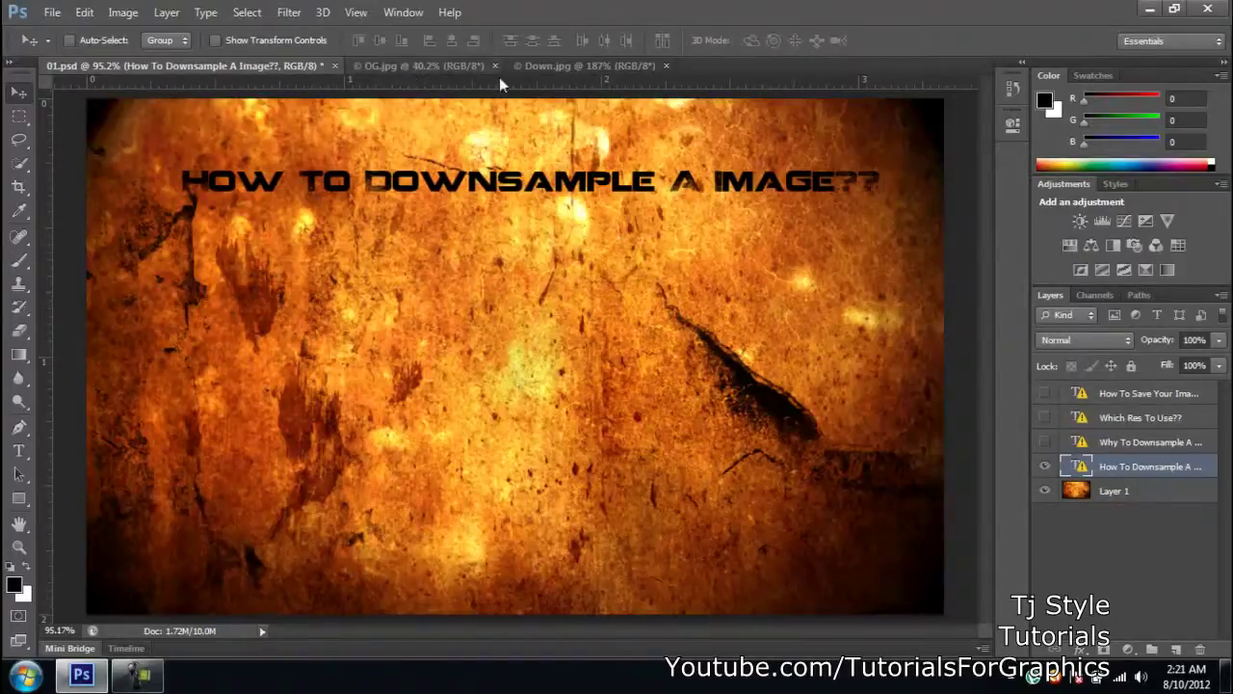
{"action": "left_click", "coordinate": [1046, 441]}
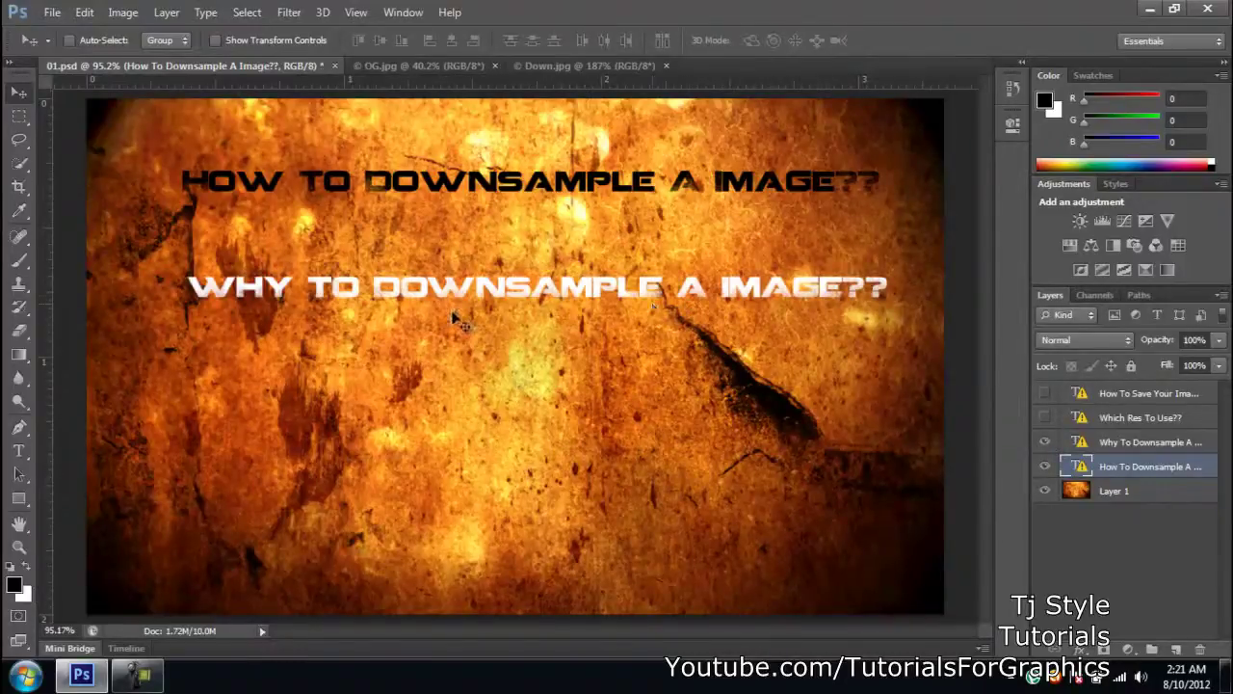
{"action": "left_click", "coordinate": [457, 67]}
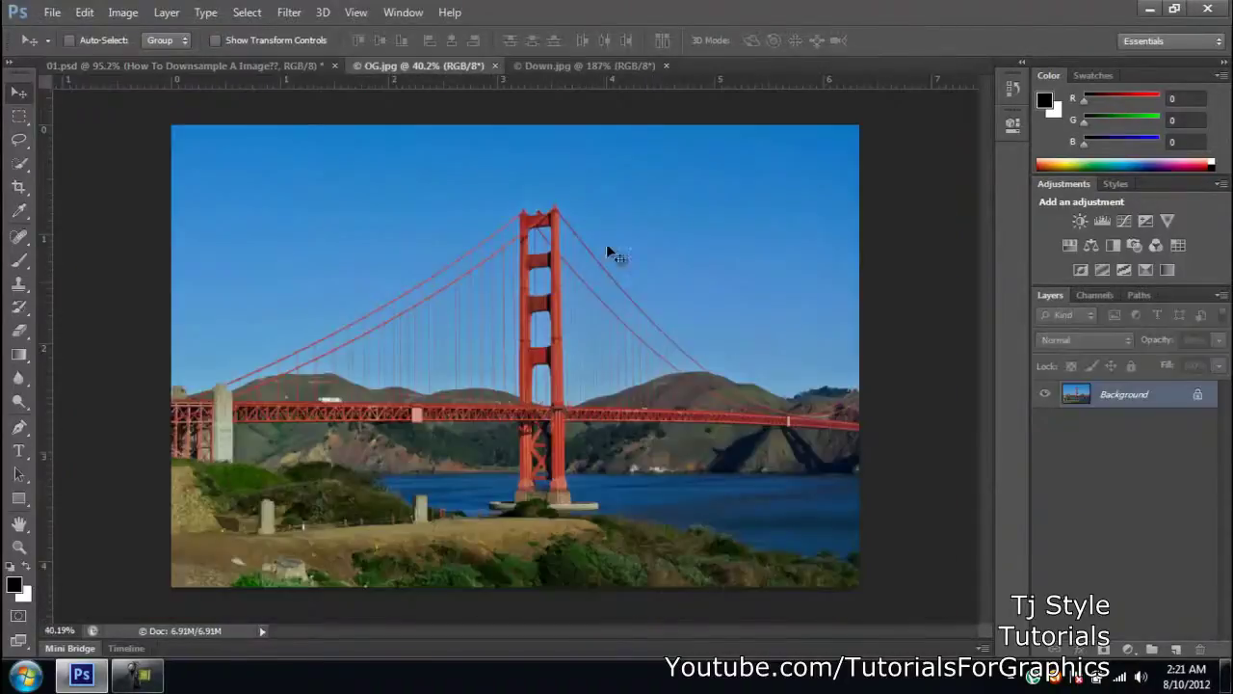
{"action": "scroll", "coordinate": [588, 279], "scroll_direction": "up", "scroll_amount": 1}
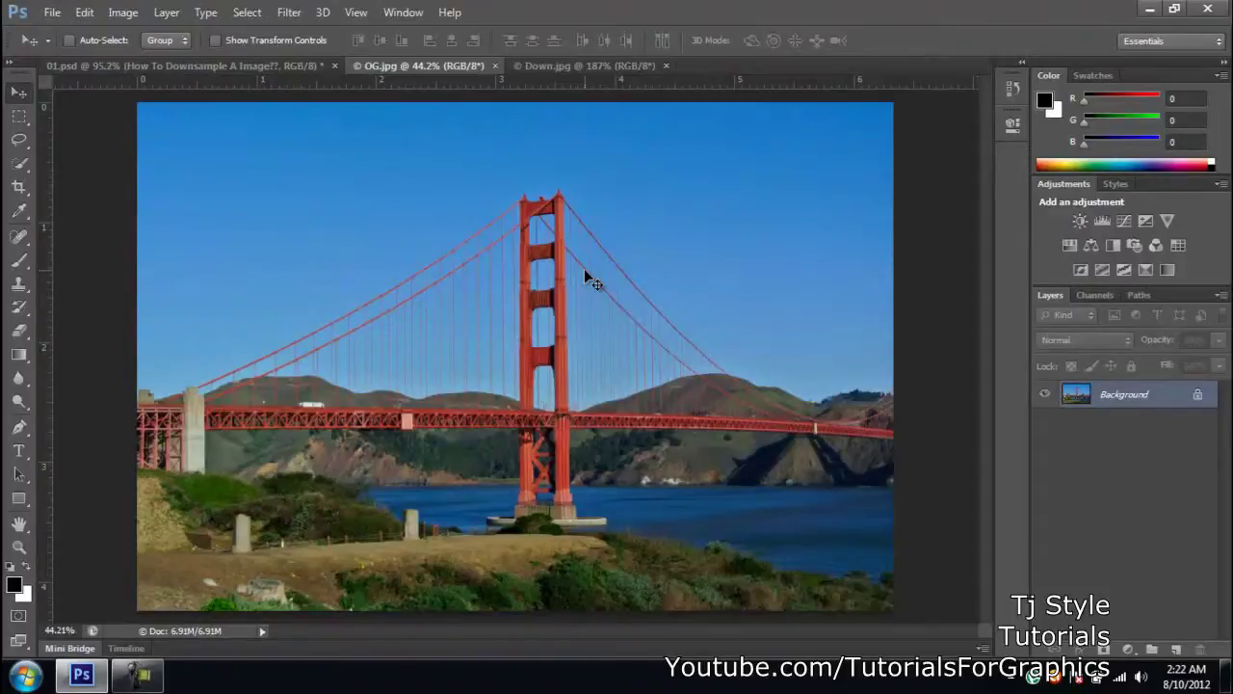
{"action": "left_click", "coordinate": [138, 676]}
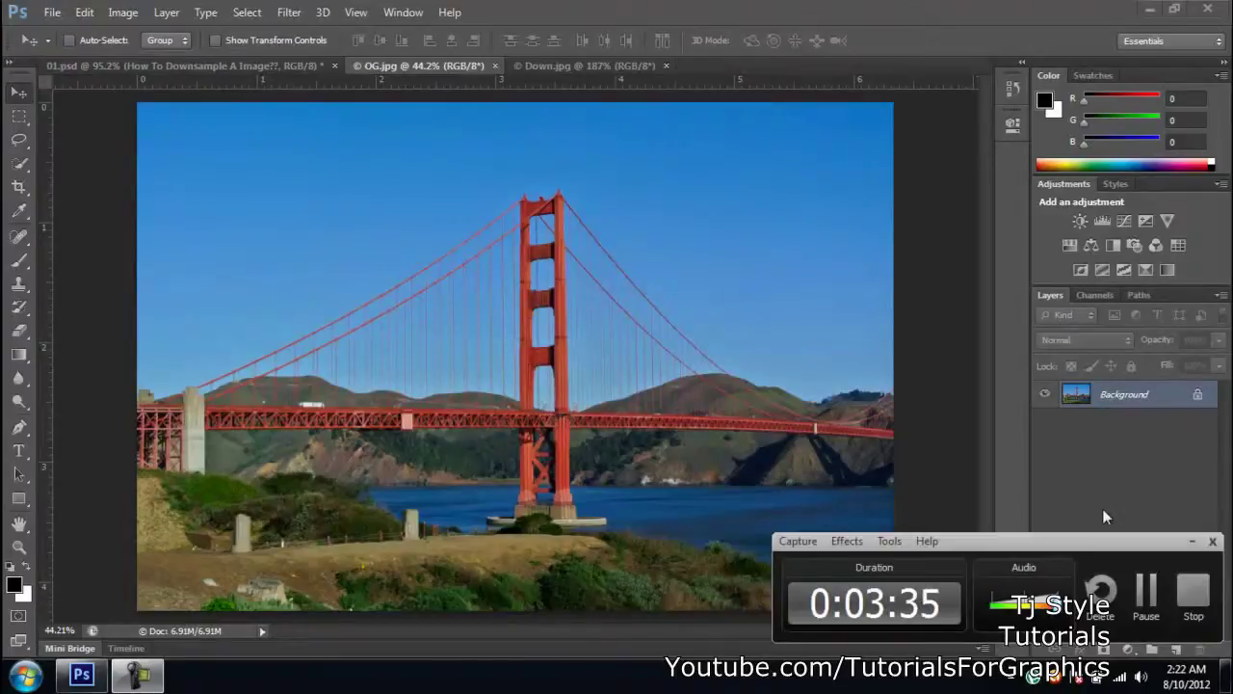
{"action": "left_click", "coordinate": [1192, 540]}
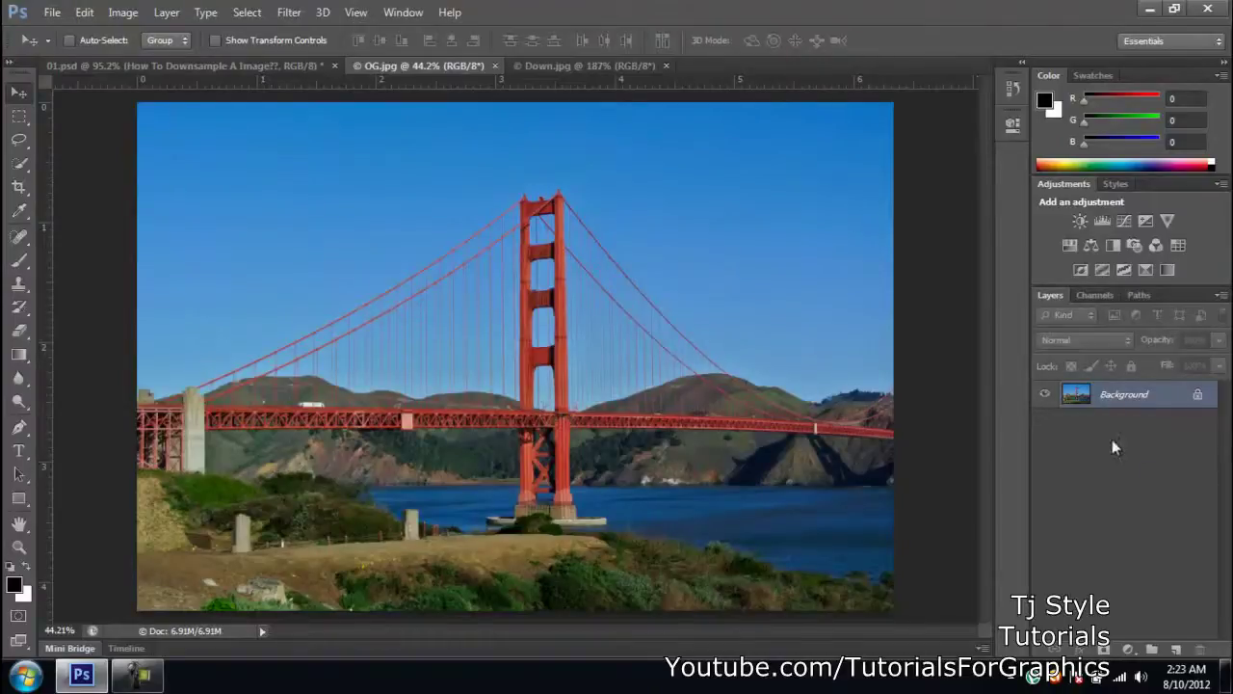
{"action": "left_click", "coordinate": [146, 676]}
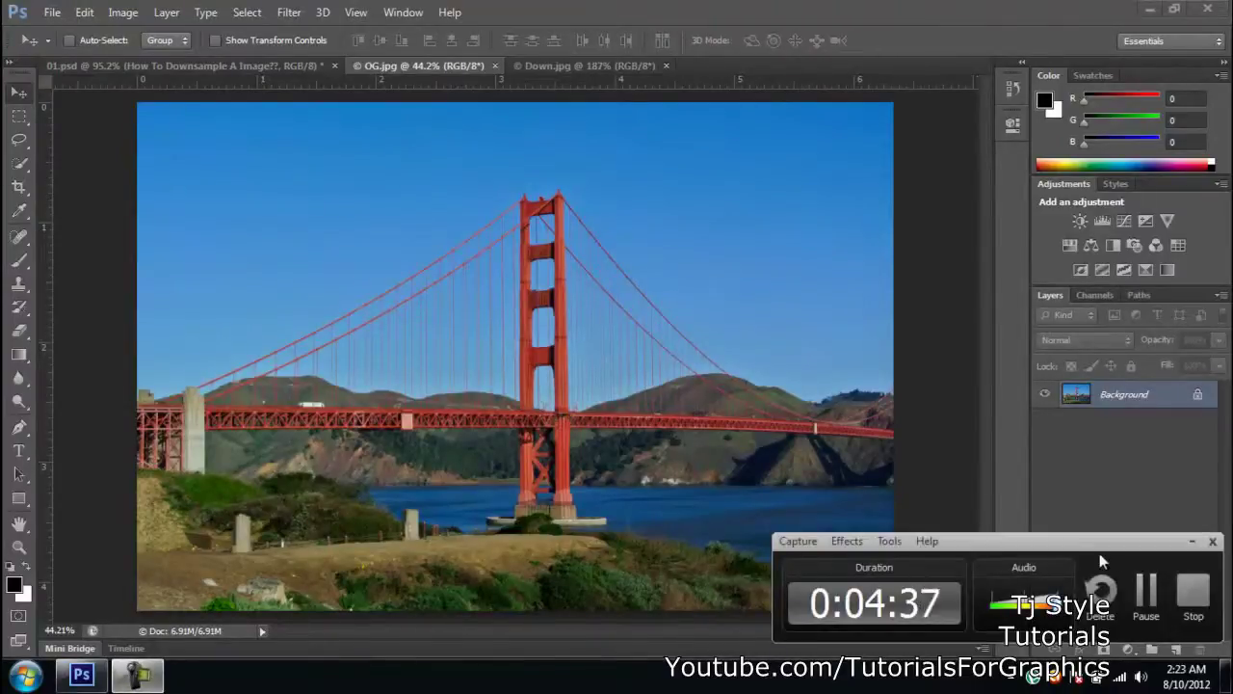
{"action": "left_click", "coordinate": [1191, 541]}
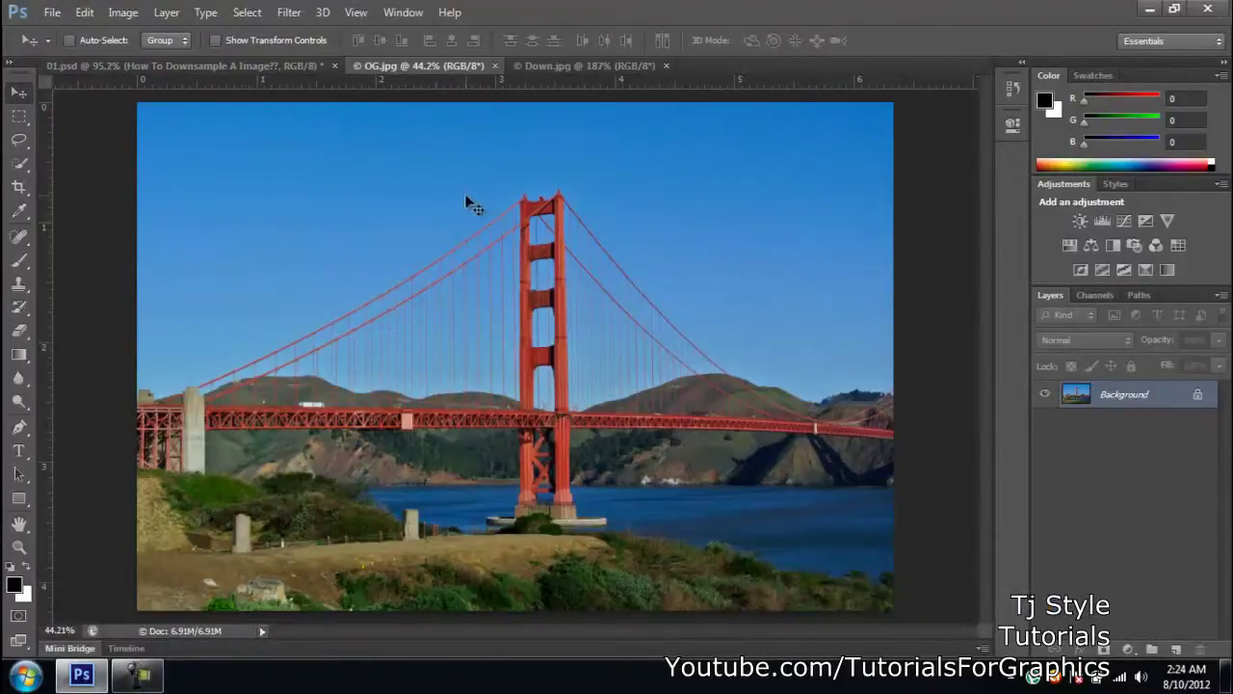
- Set the resolution of OG.jpg to 72 pixels/inch in its image size settings
{"action": "left_click", "coordinate": [247, 68]}
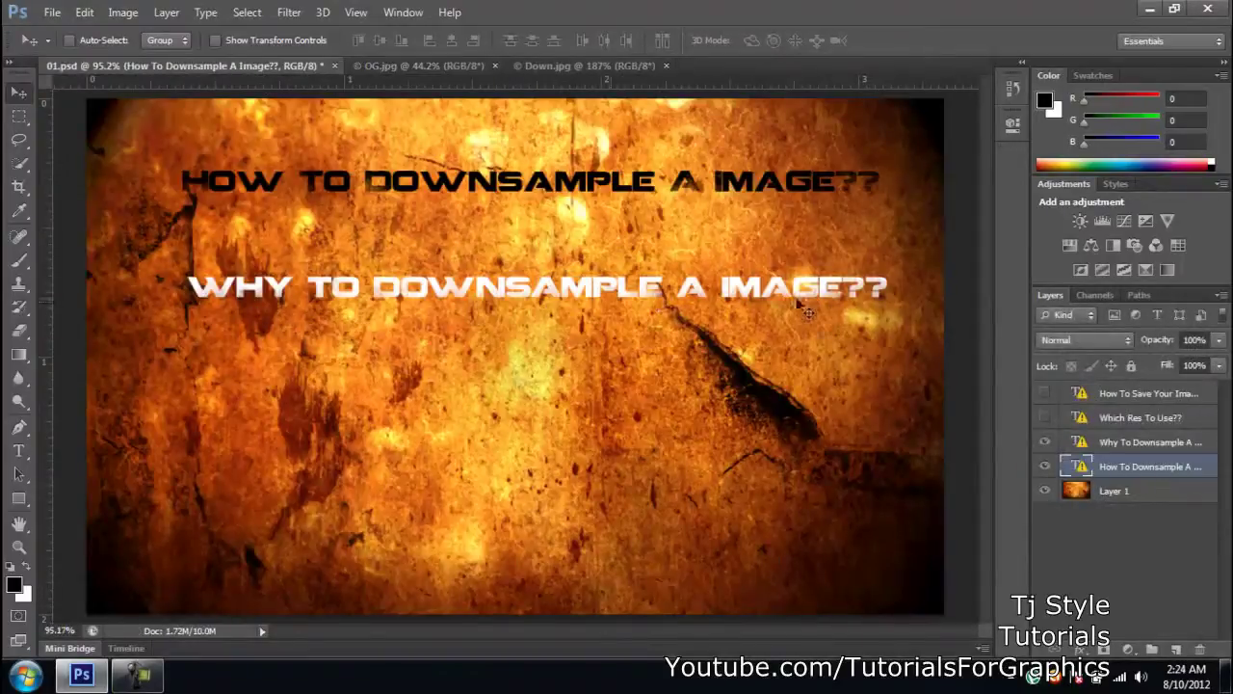
{"action": "left_click", "coordinate": [439, 65]}
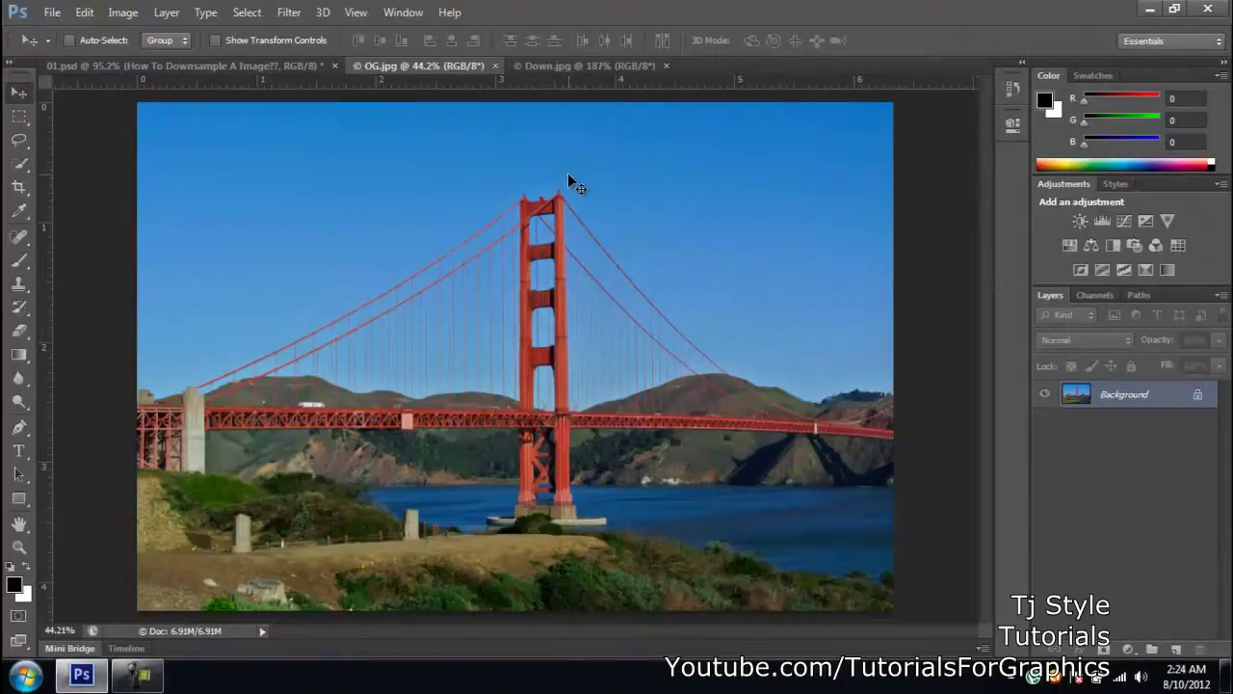
{"action": "key", "text": "ctrl+alt+i"}
{"action": "left_click_drag", "start_coordinate": [635, 221], "coordinate": [454, 171]}
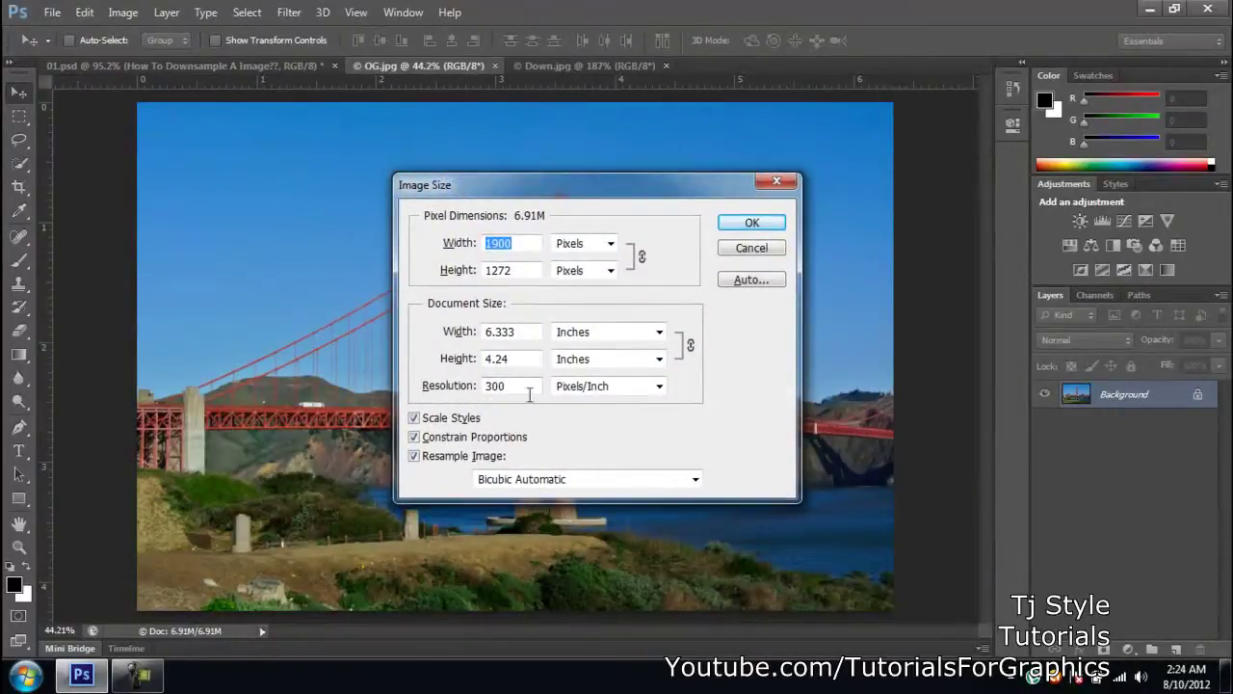
{"action": "left_click_drag", "start_coordinate": [569, 179], "coordinate": [706, 207]}
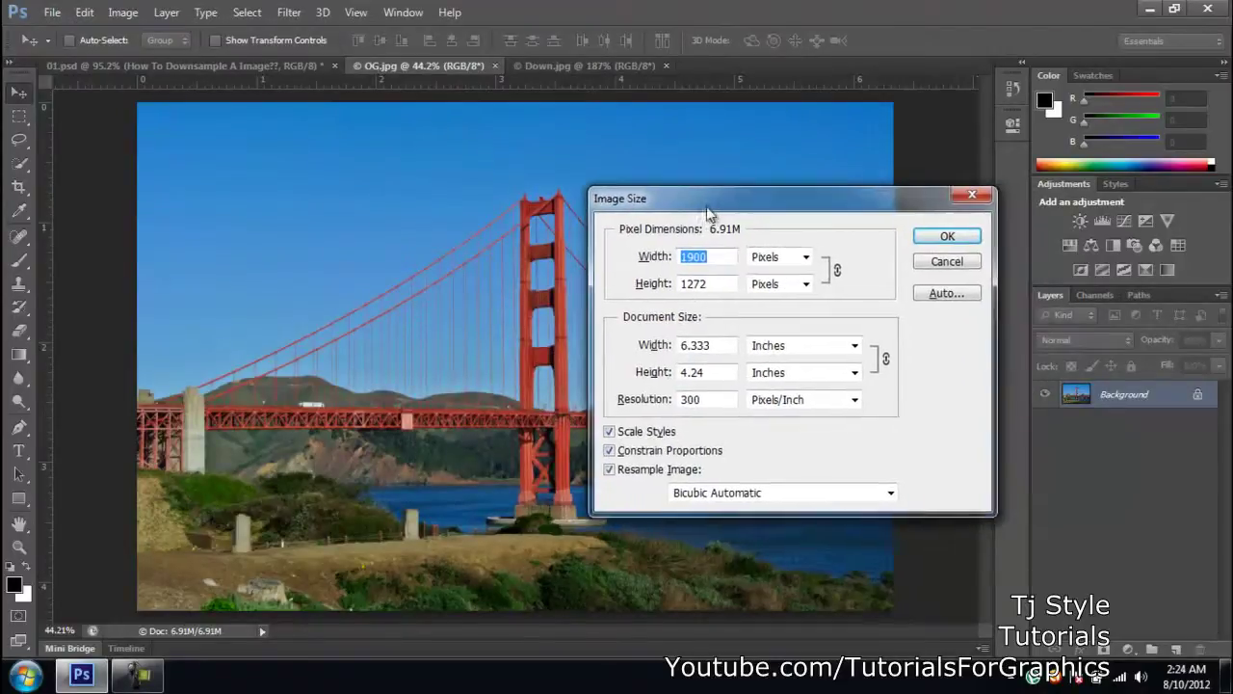
{"action": "double_click", "coordinate": [694, 400]}
{"action": "type", "text": "72"}
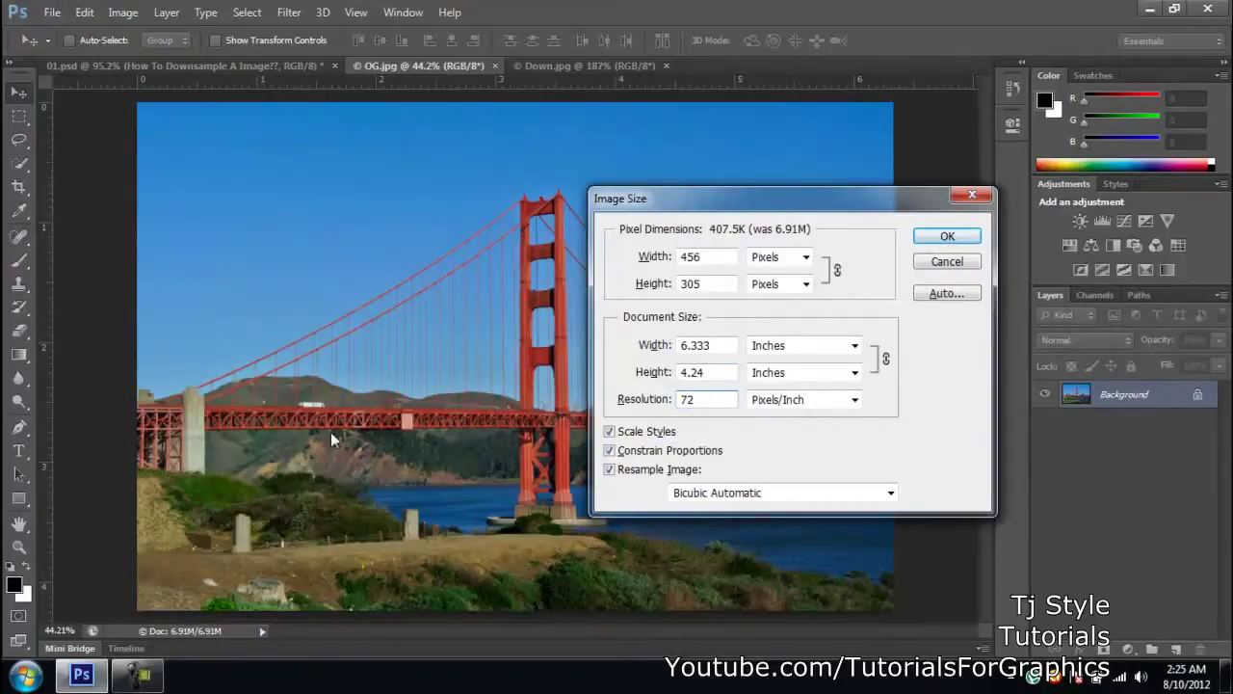
{"action": "left_click", "coordinate": [140, 675]}
{"action": "left_click", "coordinate": [139, 675]}
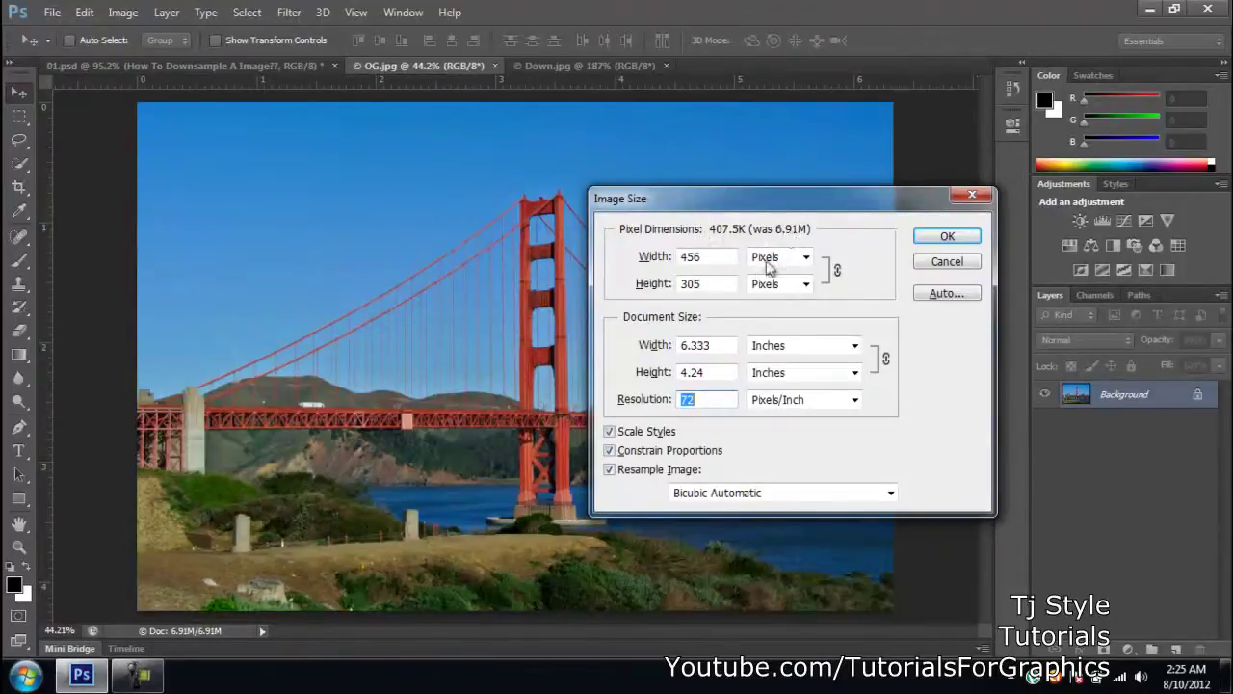
{"action": "left_click", "coordinate": [715, 399]}
{"action": "left_click_drag", "start_coordinate": [828, 204], "coordinate": [751, 194]}
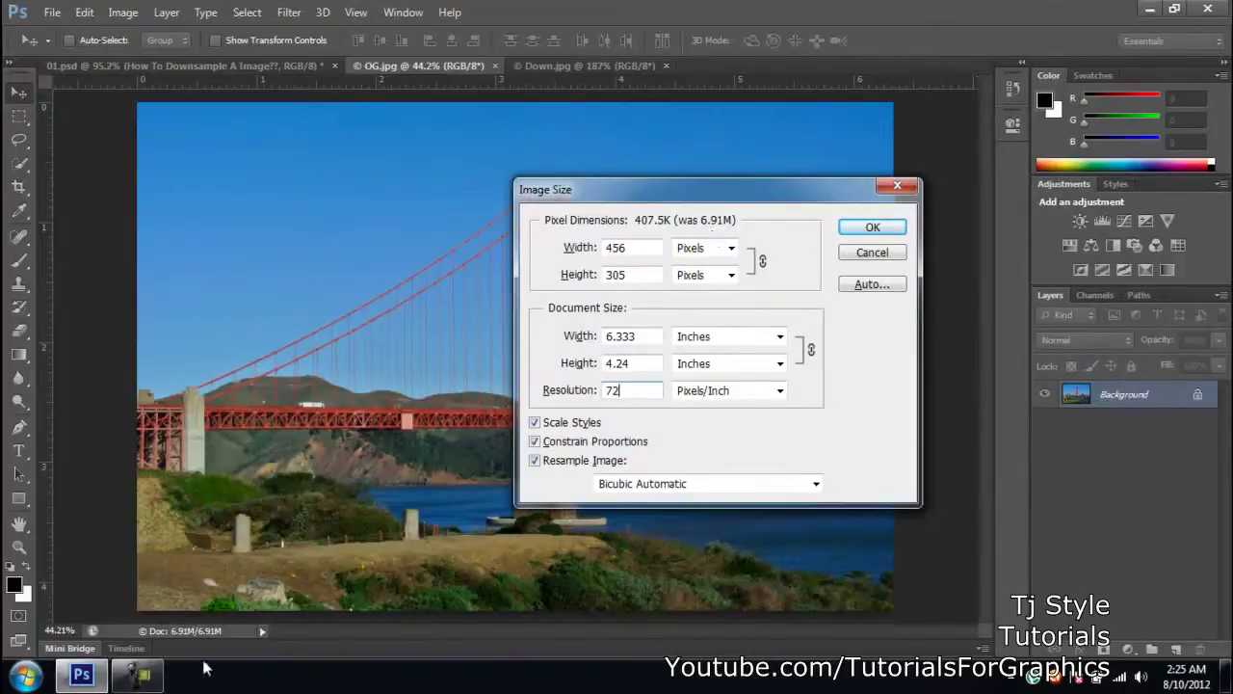
{"action": "left_click", "coordinate": [142, 674]}
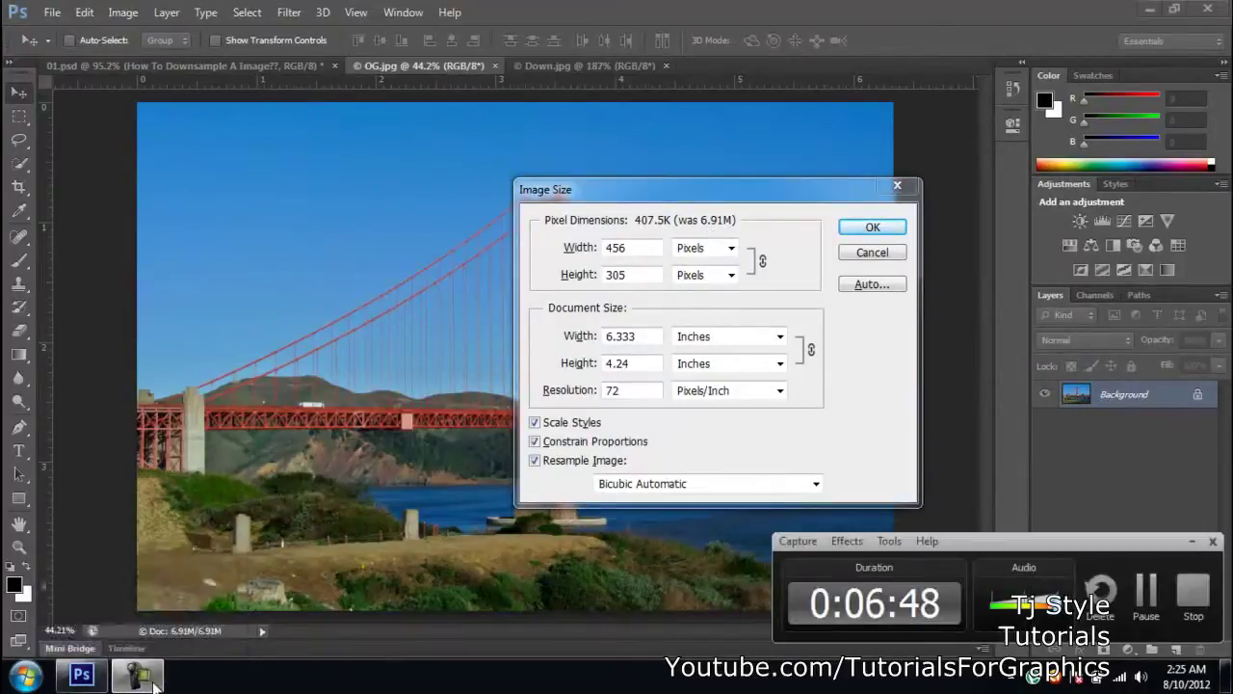
{"action": "left_click", "coordinate": [141, 674]}
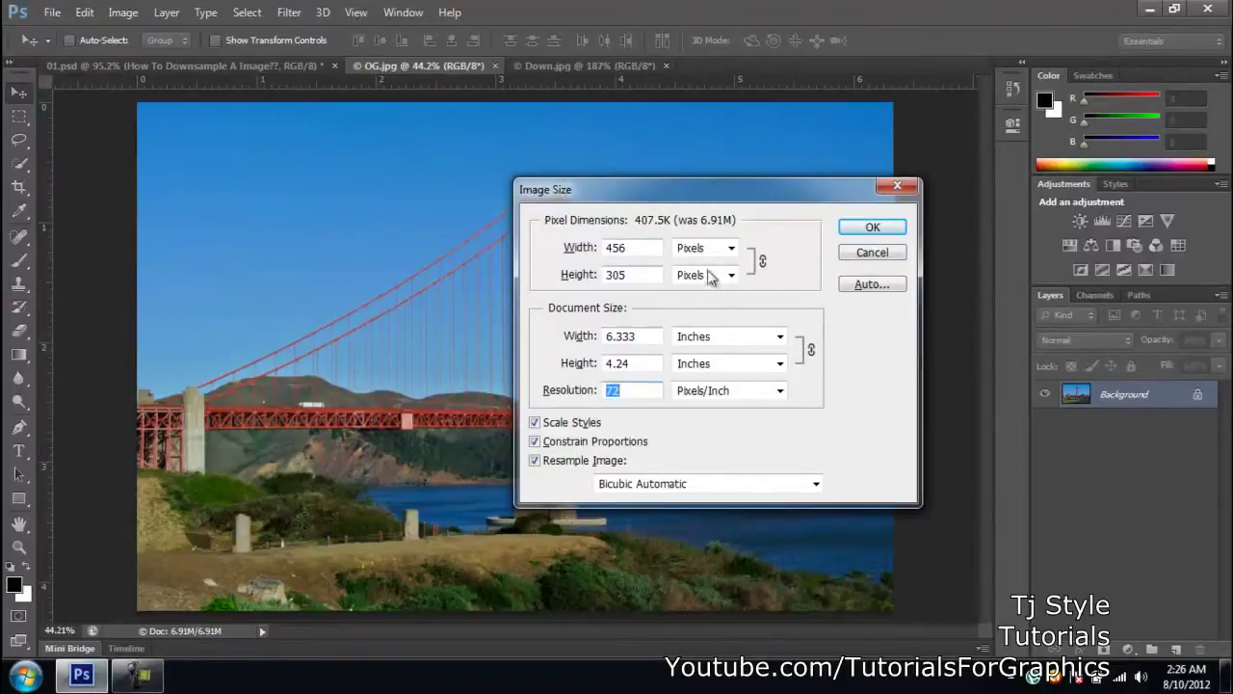
{"action": "left_click", "coordinate": [149, 686]}
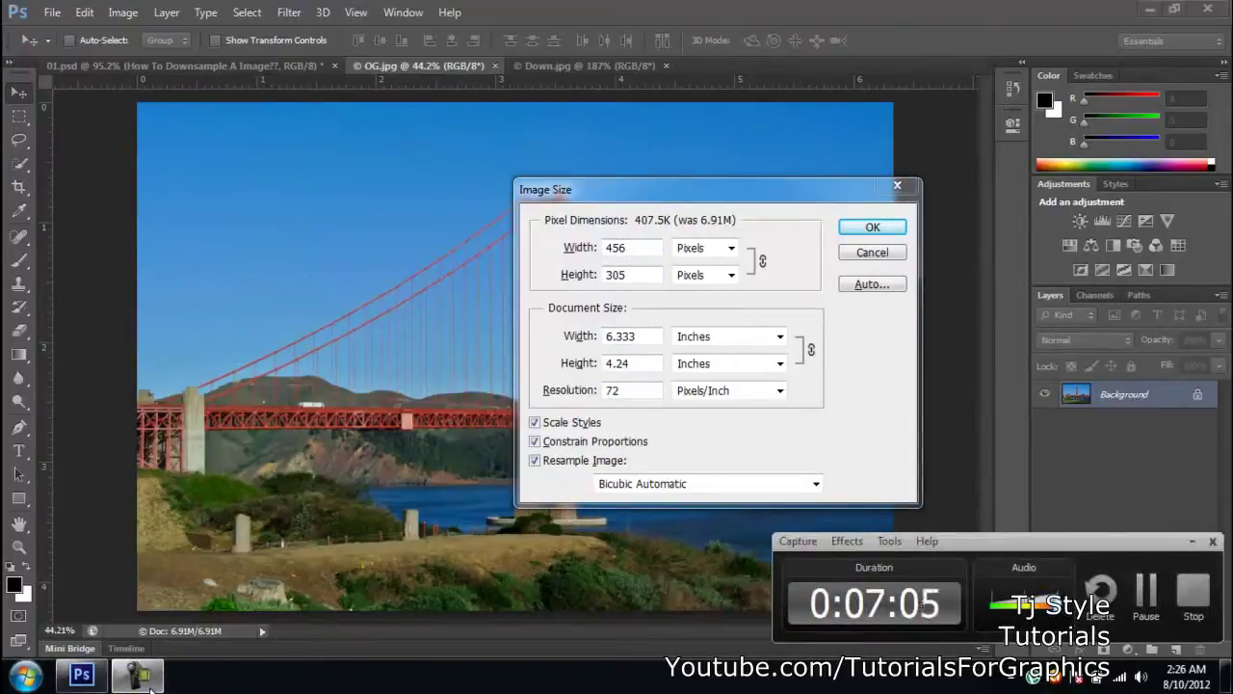
{"action": "left_click", "coordinate": [149, 686]}
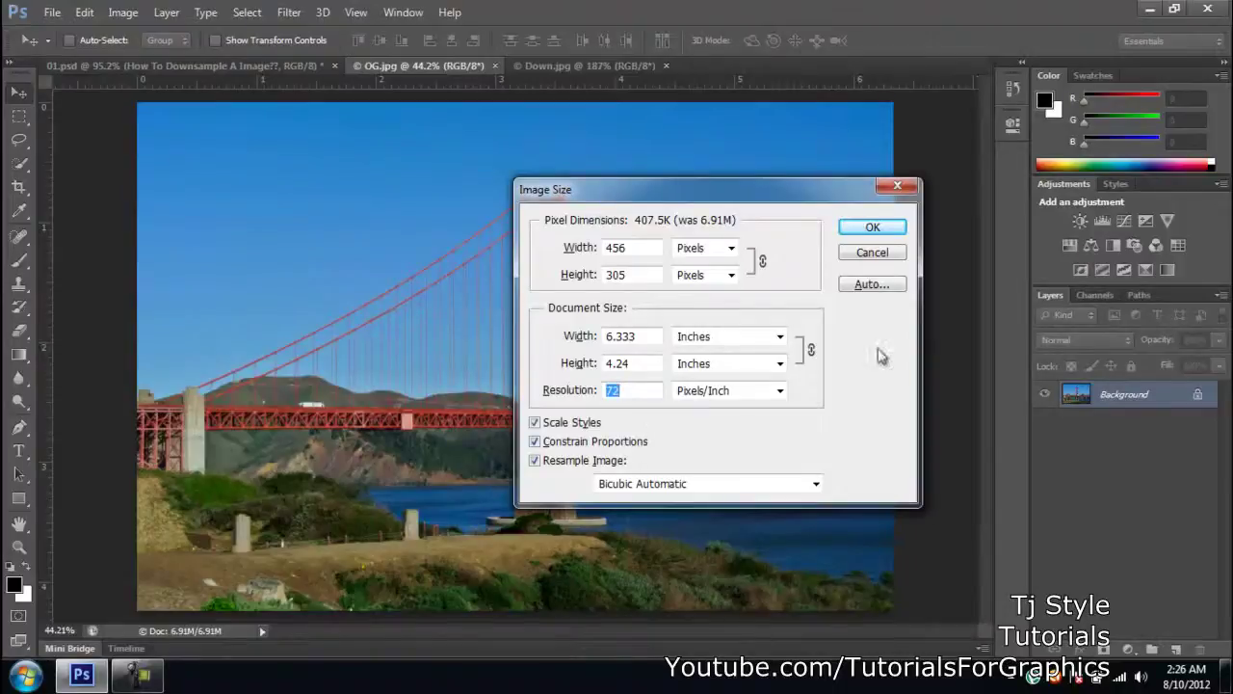
- Apply the reduced image size to OG.jpg and undo the resize
{"action": "left_click", "coordinate": [887, 234]}
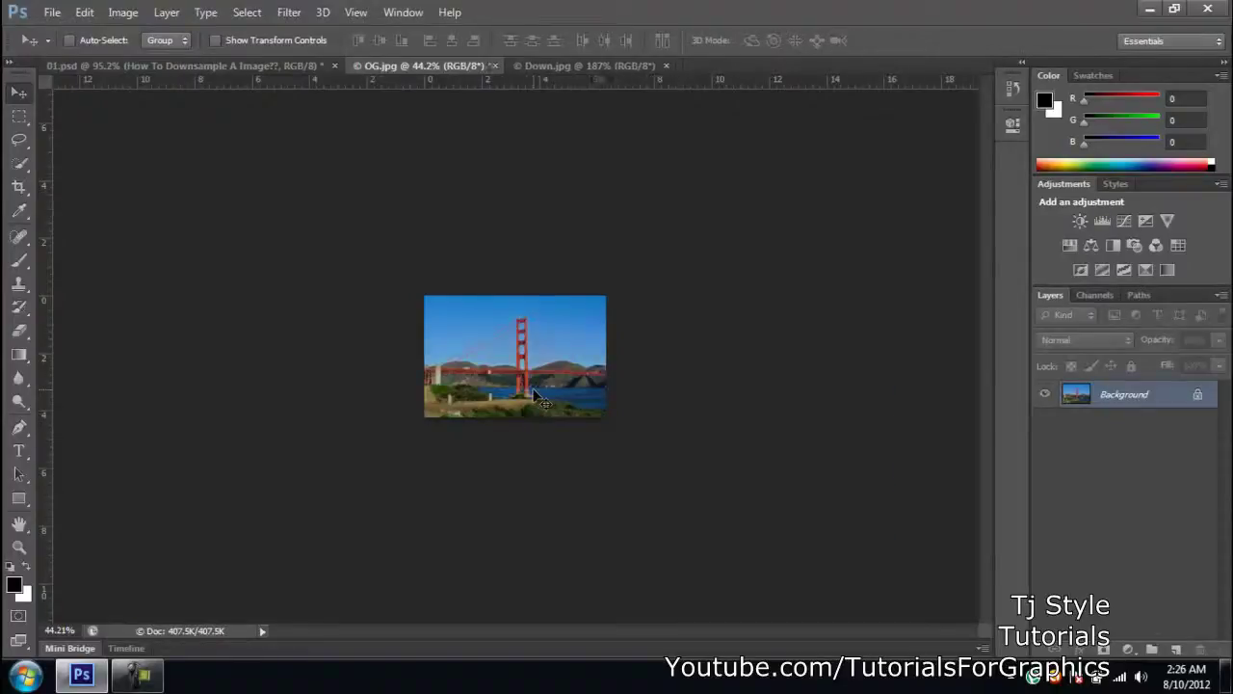
{"action": "key", "text": "ctrl+z"}
- Downsample OG.jpg to a resolution of 72 pixels/inch once more and undo the change
{"action": "key", "text": "ctrl+alt+i"}
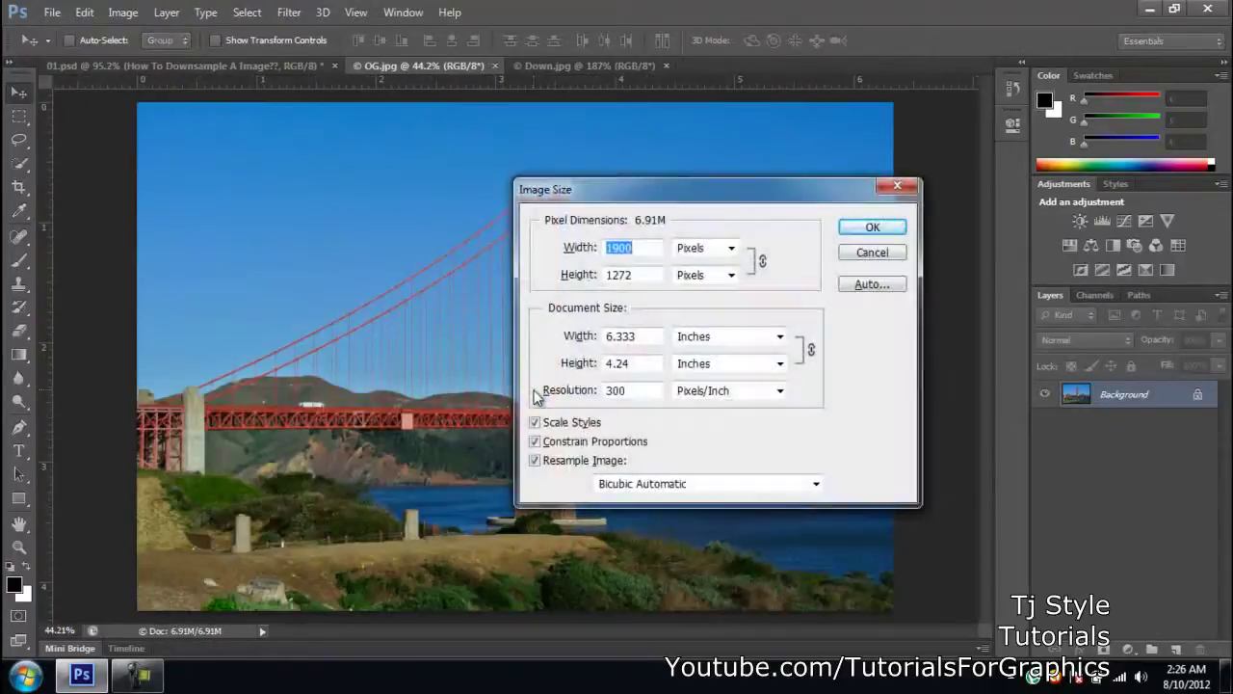
{"action": "double_click", "coordinate": [631, 391]}
{"action": "type", "text": "72"}
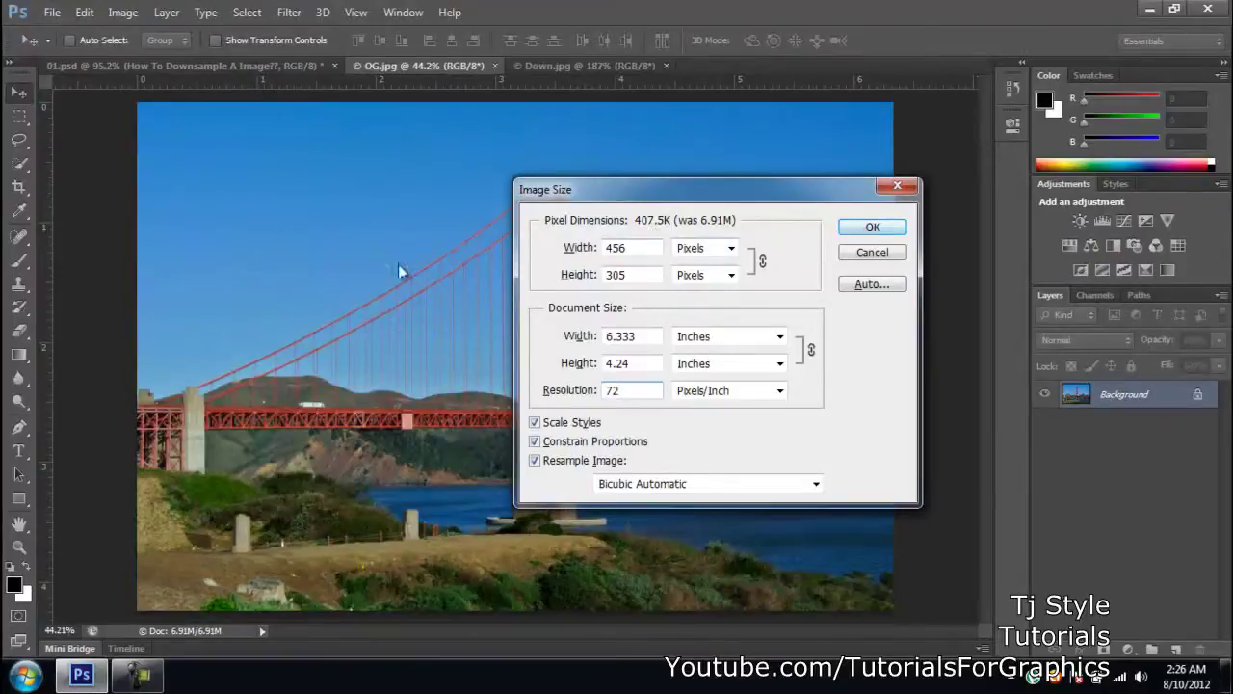
{"action": "left_click", "coordinate": [139, 679]}
{"action": "left_click", "coordinate": [139, 679]}
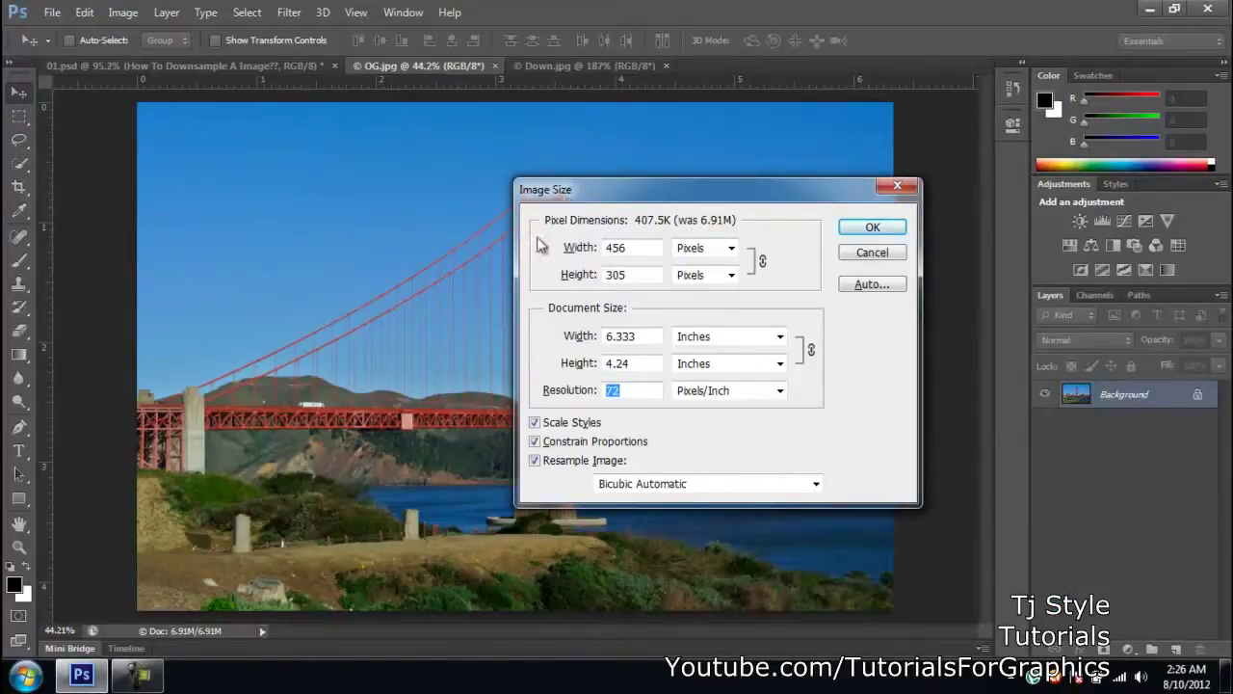
{"action": "left_click", "coordinate": [867, 231]}
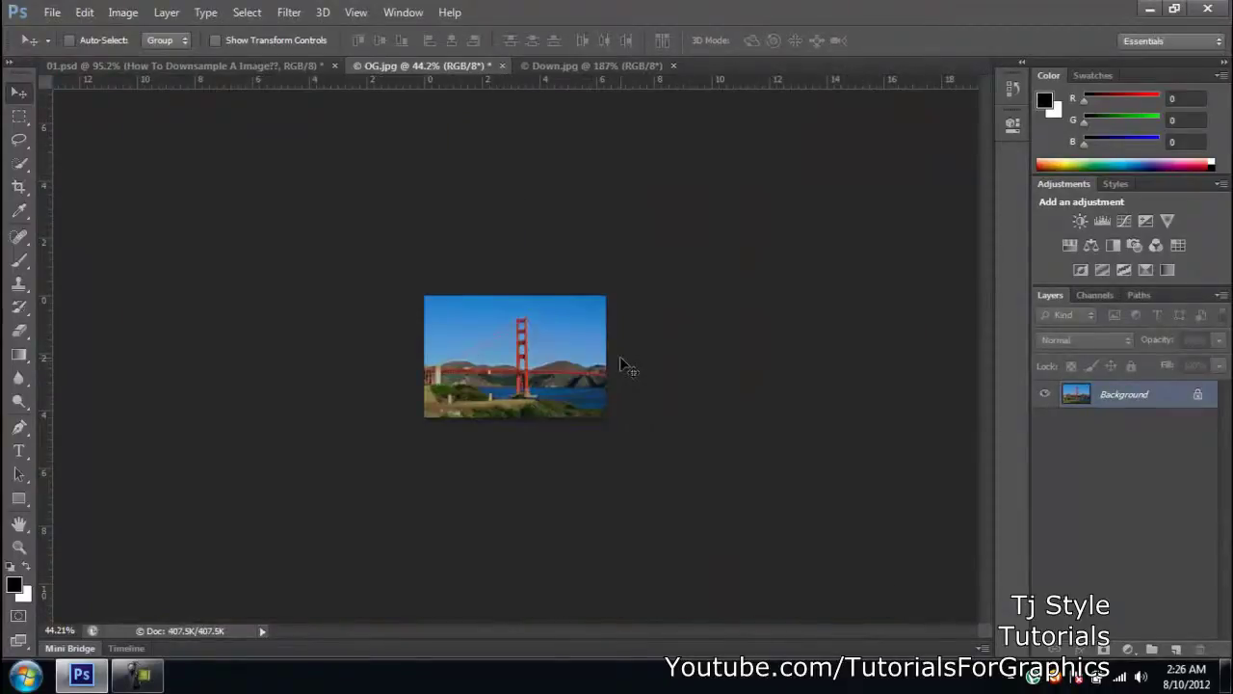
{"action": "key", "text": "ctrl+z"}
- Downsample Down.jpg to a resolution of 10 pixels/inch
{"action": "left_click", "coordinate": [559, 66]}
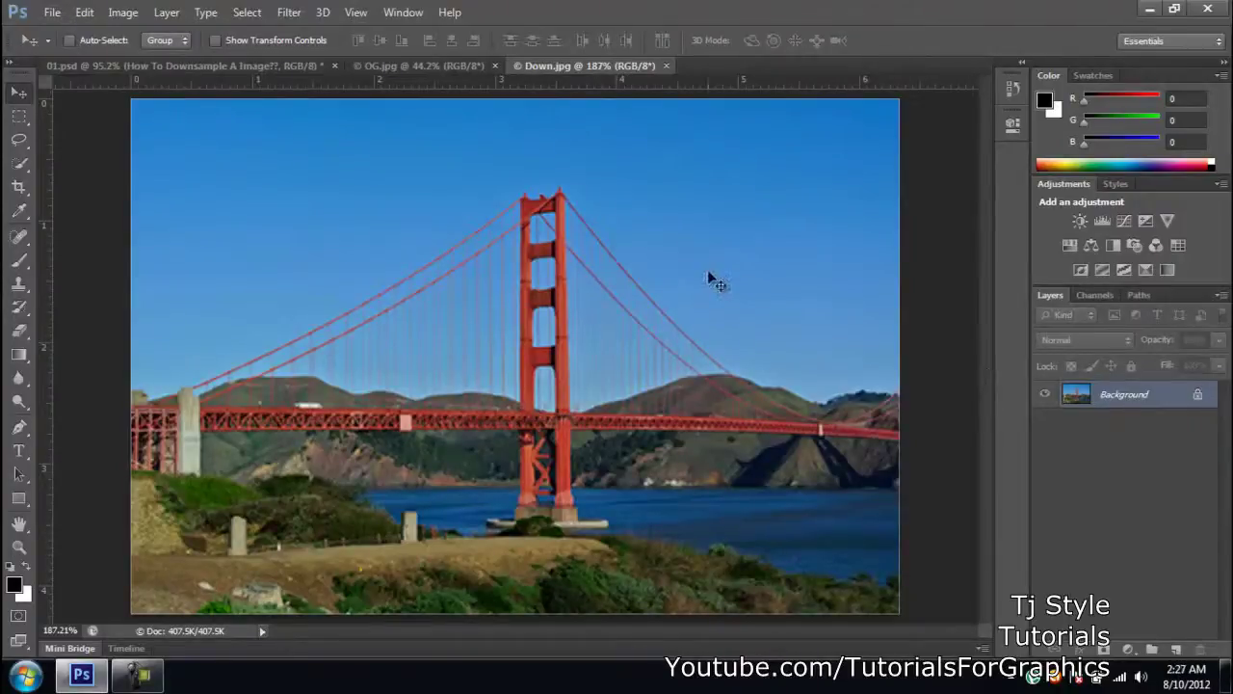
{"action": "key", "text": "ctrl+alt+i"}
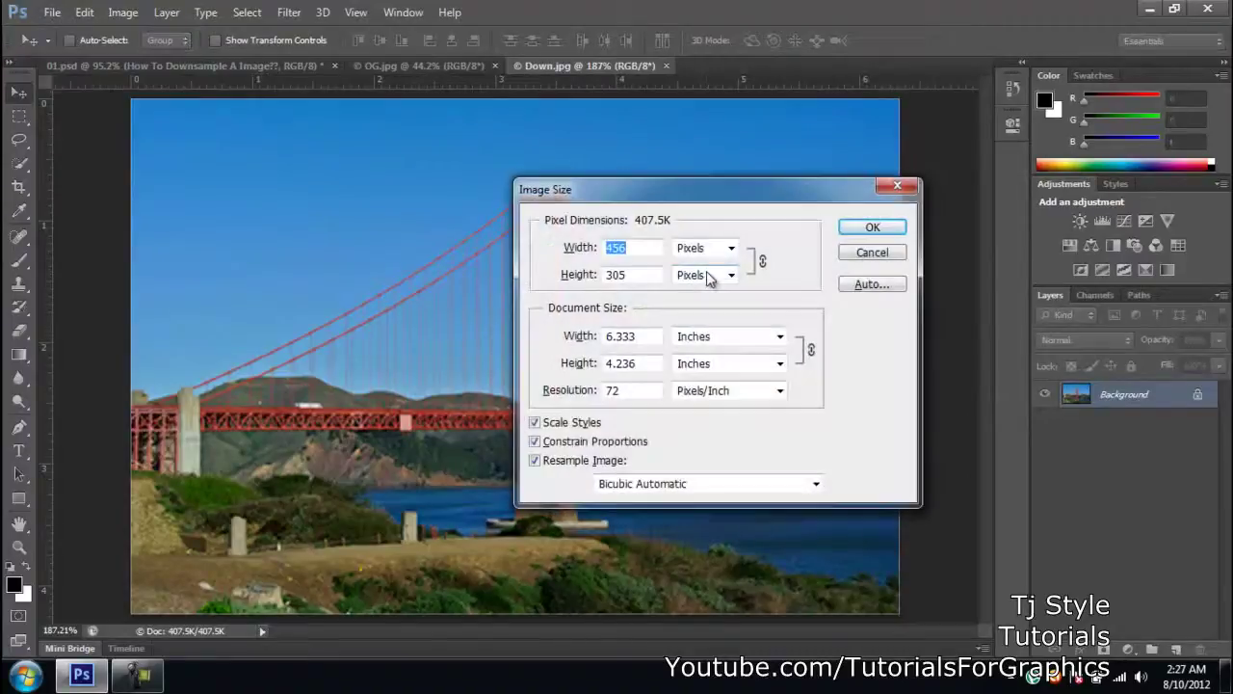
{"action": "double_click", "coordinate": [631, 390]}
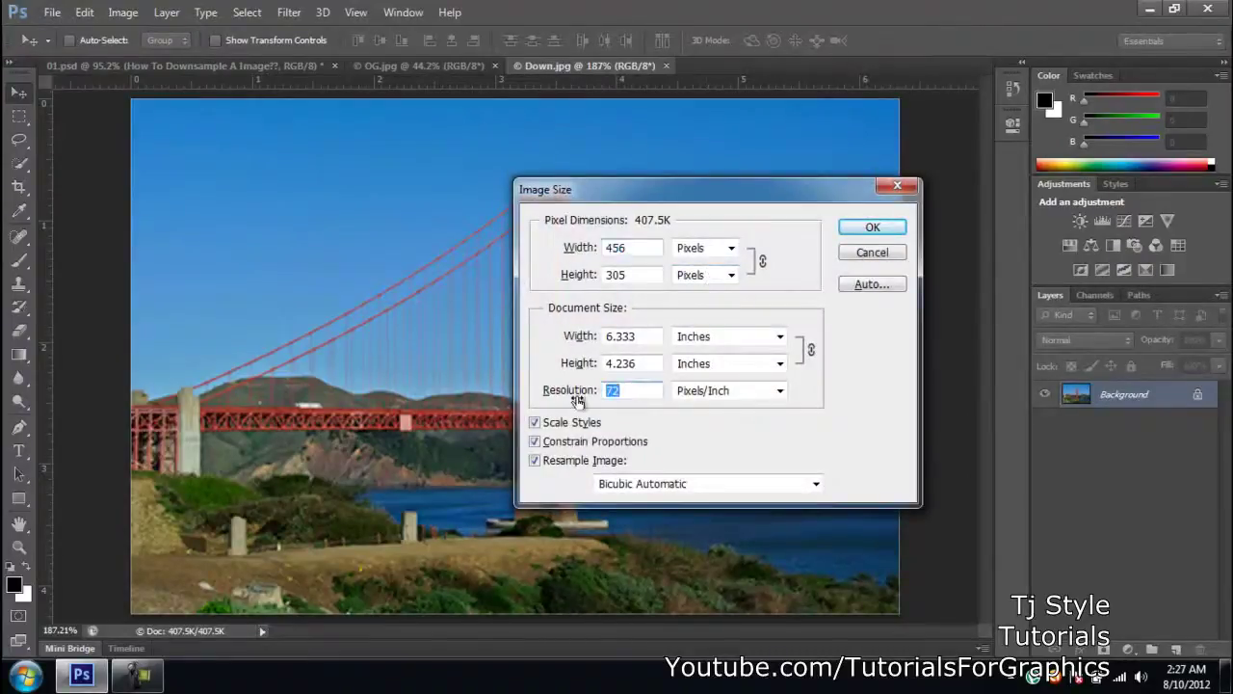
{"action": "type", "text": "10"}
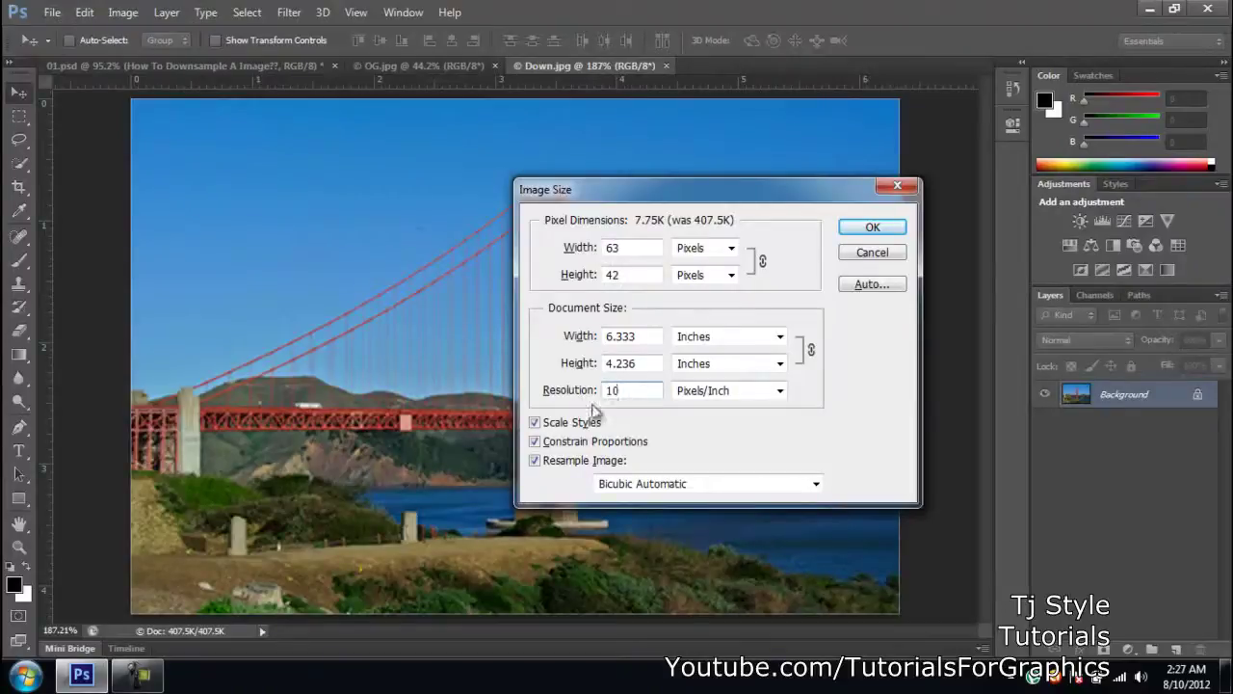
{"action": "left_click", "coordinate": [872, 226]}
{"action": "scroll", "coordinate": [528, 385], "scroll_direction": "up", "scroll_amount": 5}
{"action": "scroll", "coordinate": [528, 386], "scroll_direction": "up", "scroll_amount": 5}
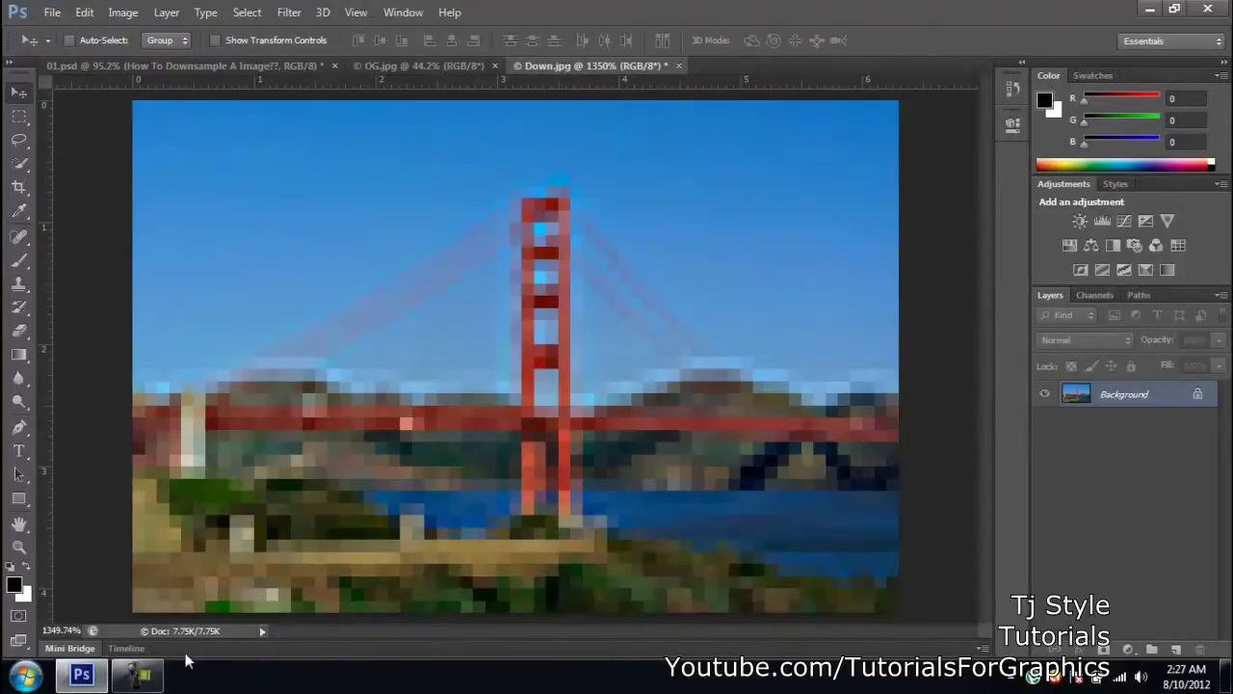
- Upsample Down.jpg by raising its resolution to 100 pixels/inch
{"action": "left_click", "coordinate": [139, 677]}
{"action": "left_click", "coordinate": [139, 676]}
{"action": "key", "text": "ctrl+alt+i"}
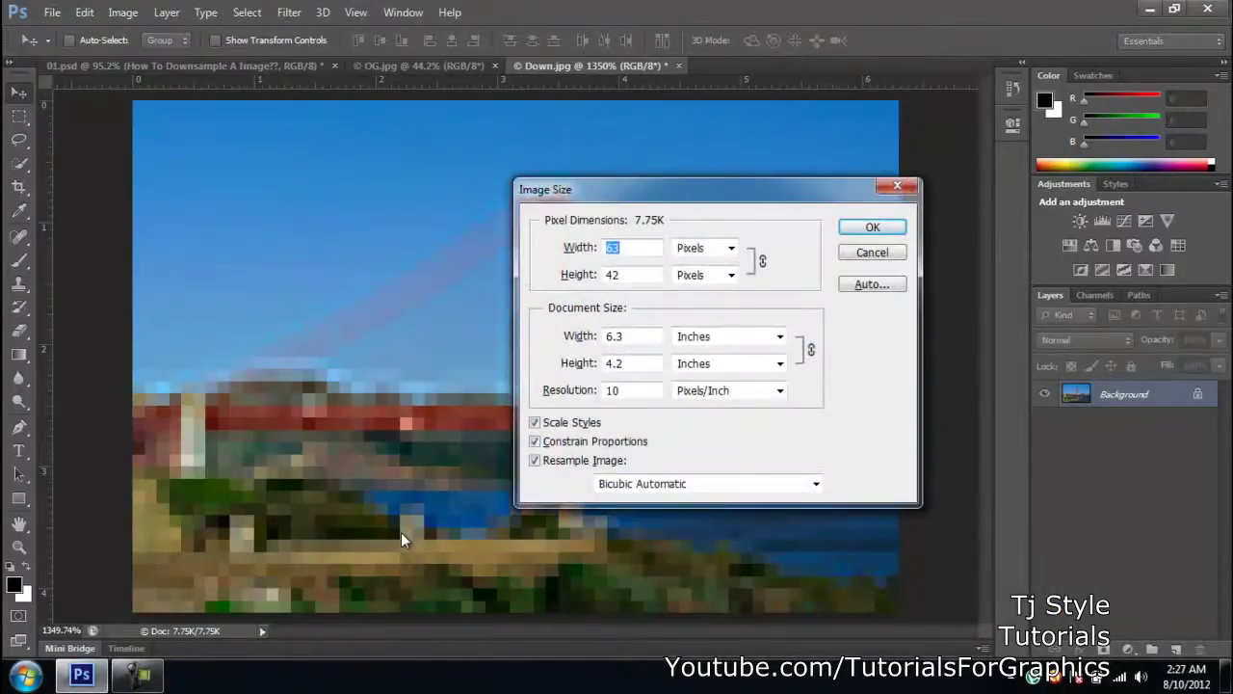
{"action": "left_click", "coordinate": [632, 390]}
{"action": "type", "text": "0"}
{"action": "left_click", "coordinate": [850, 234]}
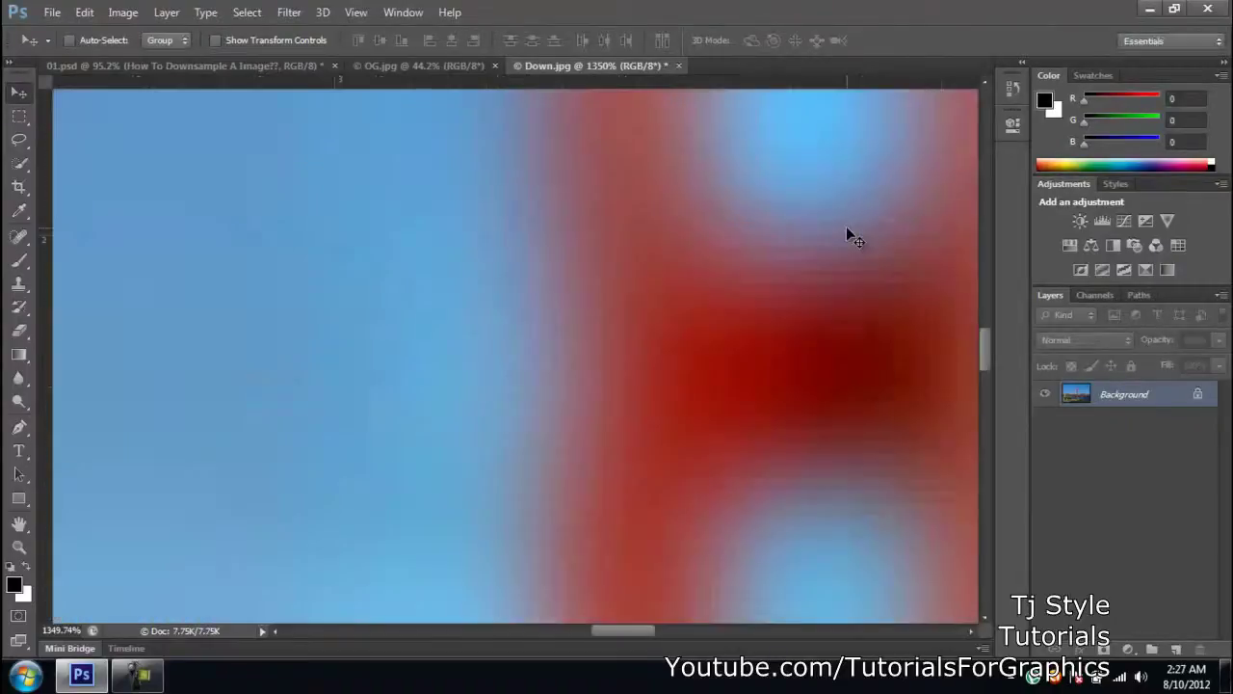
{"action": "key", "text": "ctrl+0"}
{"action": "scroll", "coordinate": [771, 329], "scroll_direction": "down", "scroll_amount": 3}
{"action": "scroll", "coordinate": [568, 385], "scroll_direction": "up", "scroll_amount": 3}
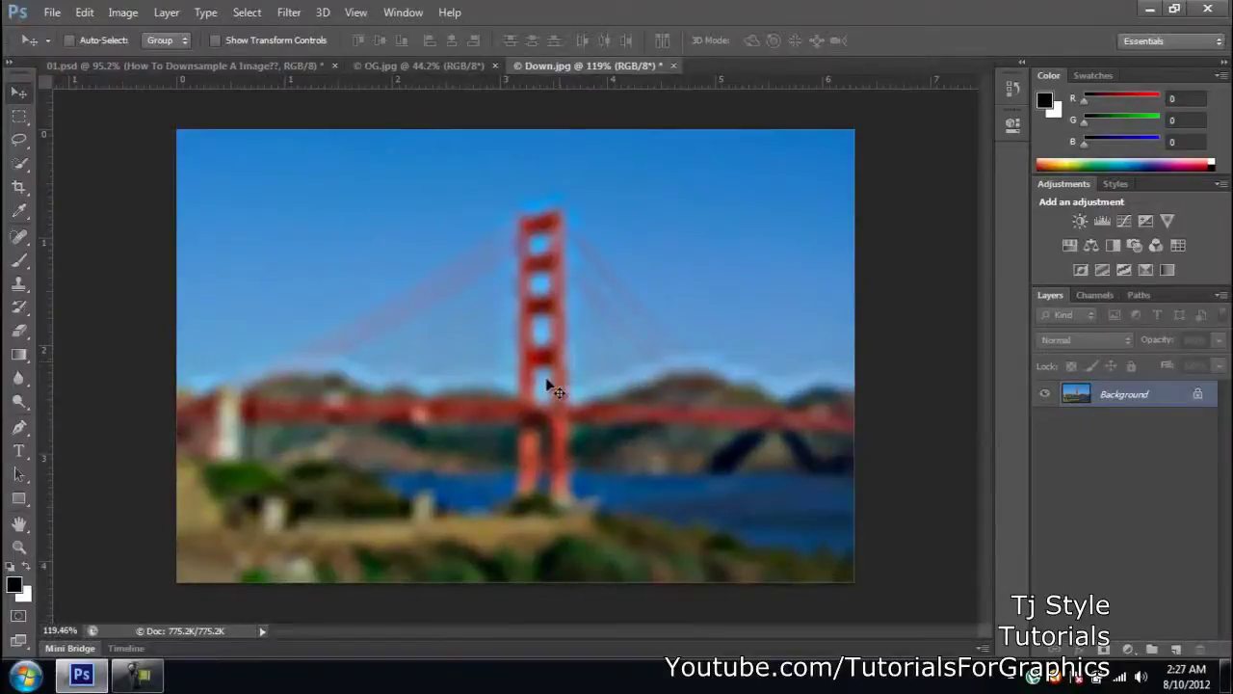
- Examine the image quality of the resampled Down.jpg across the whole picture at different display sizes
{"action": "left_click", "coordinate": [141, 676]}
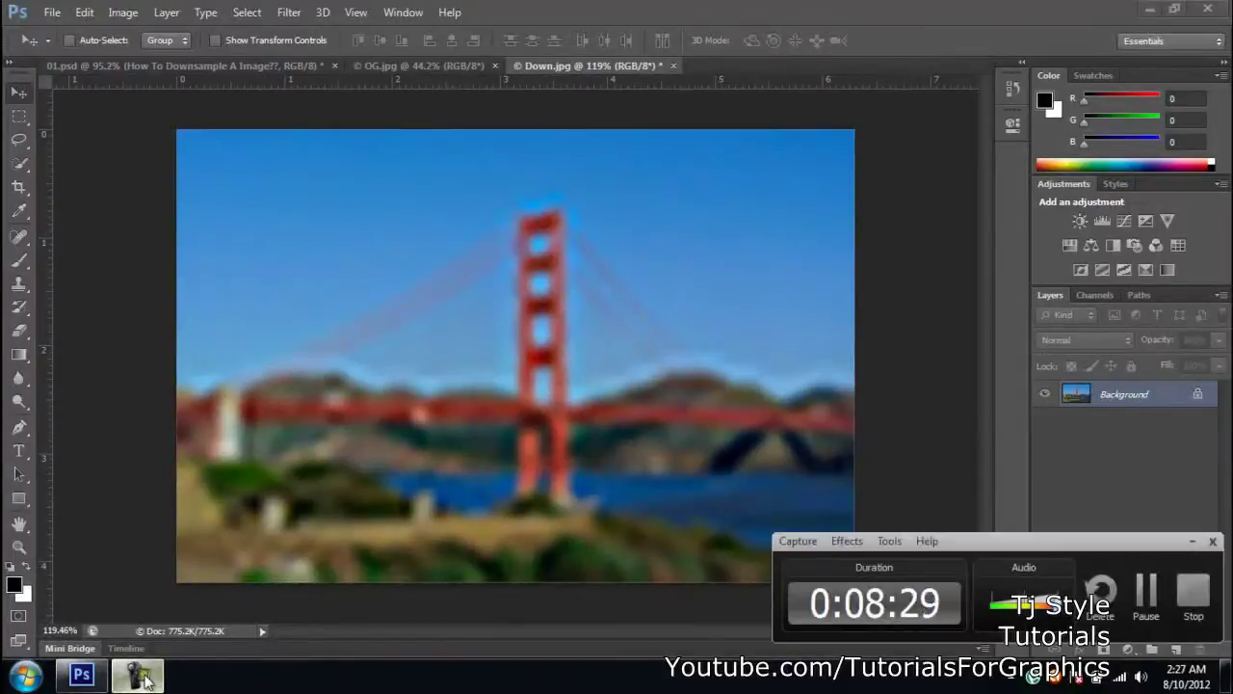
{"action": "left_click", "coordinate": [140, 675]}
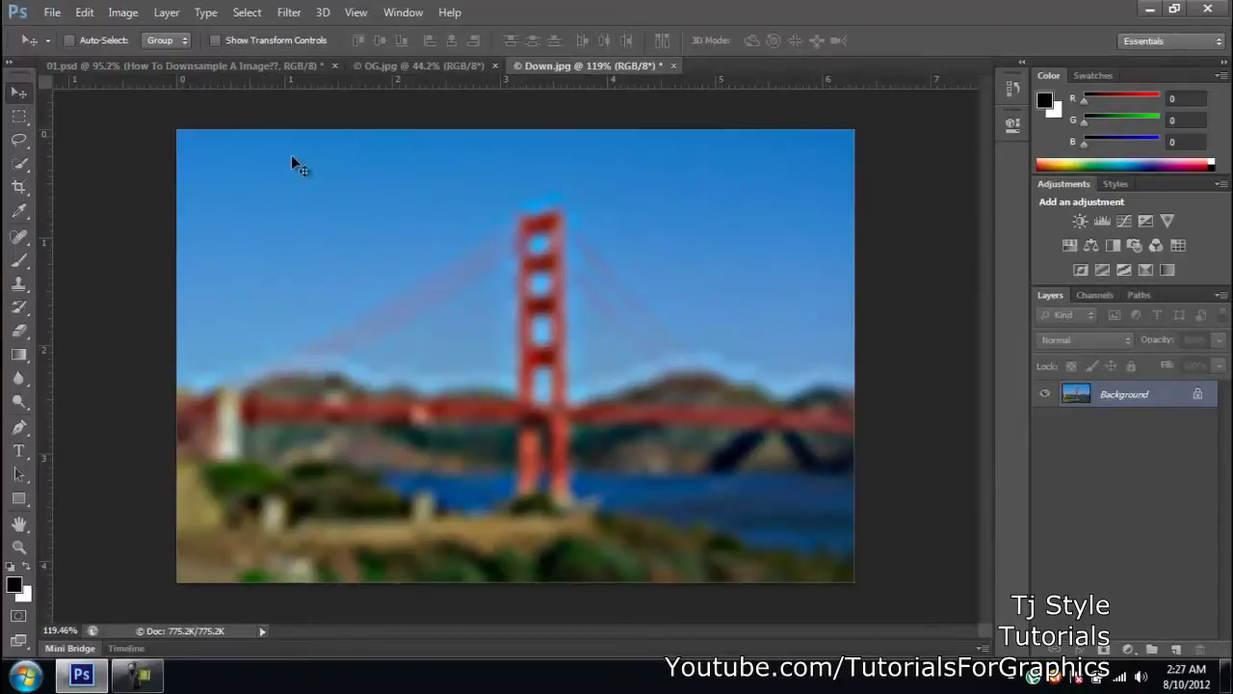
{"action": "left_click_drag", "start_coordinate": [260, 209], "coordinate": [936, 267]}
{"action": "left_click_drag", "start_coordinate": [896, 231], "coordinate": [824, 287]}
{"action": "scroll", "coordinate": [823, 287], "scroll_direction": "down", "scroll_amount": 5}
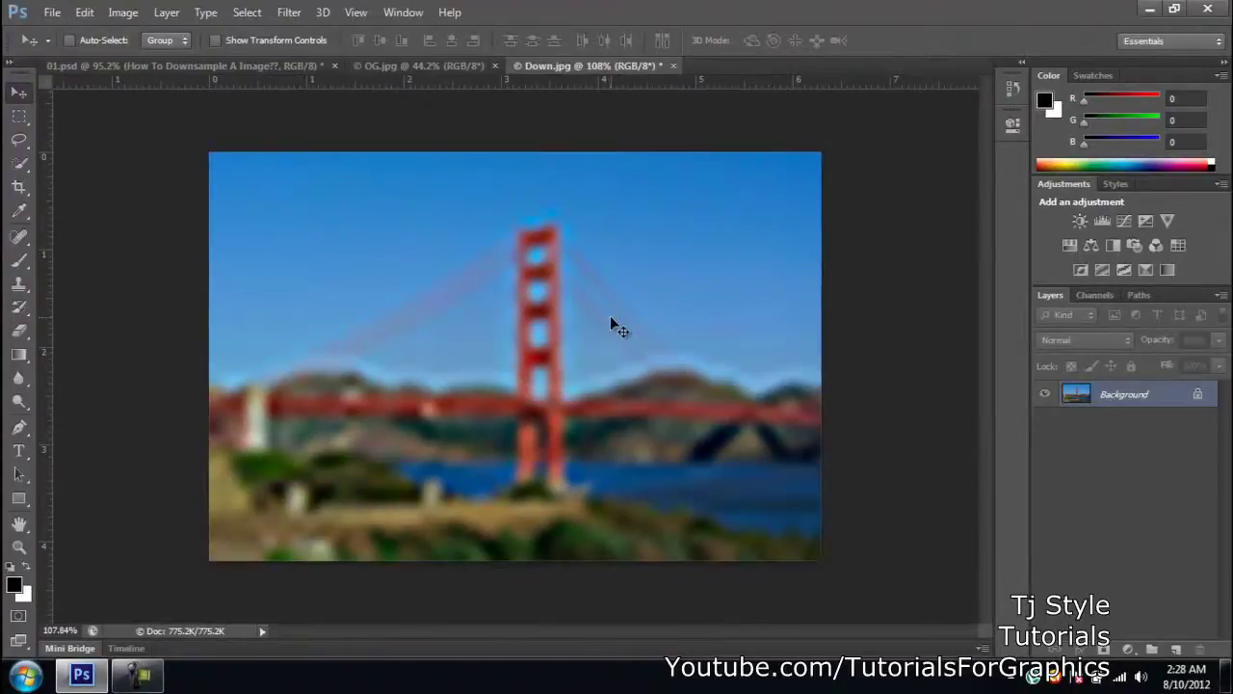
{"action": "scroll", "coordinate": [611, 318], "scroll_direction": "up", "scroll_amount": 2}
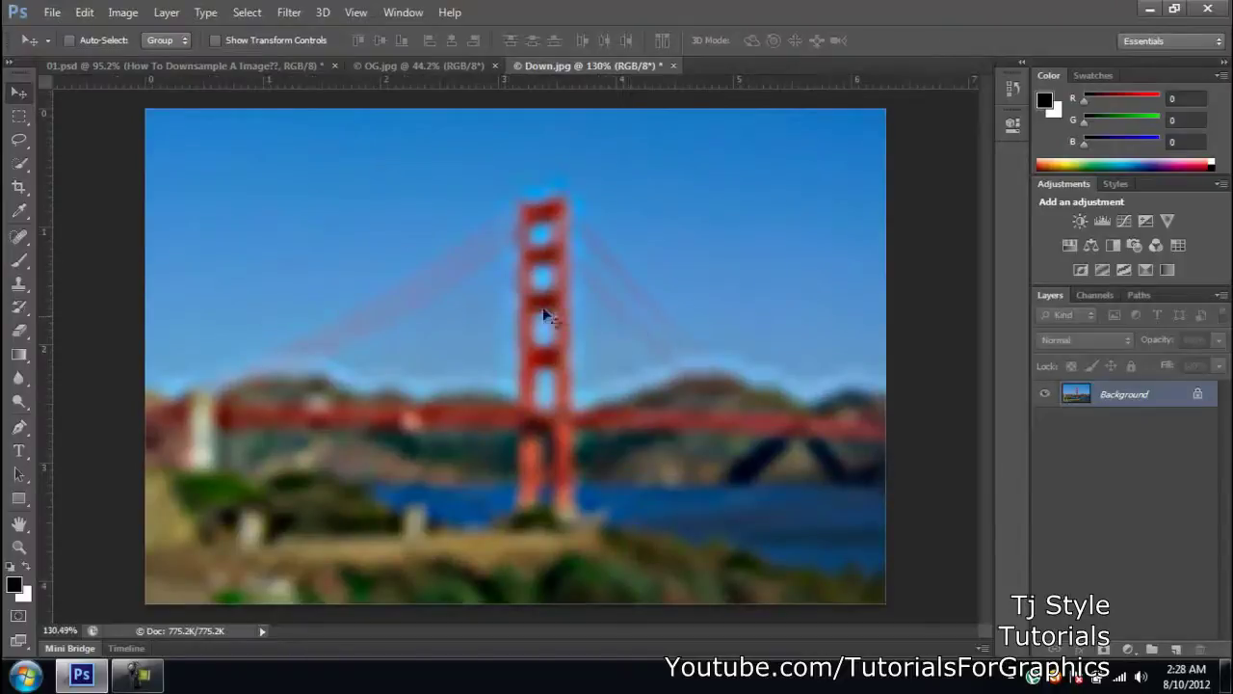
{"action": "left_click", "coordinate": [145, 677]}
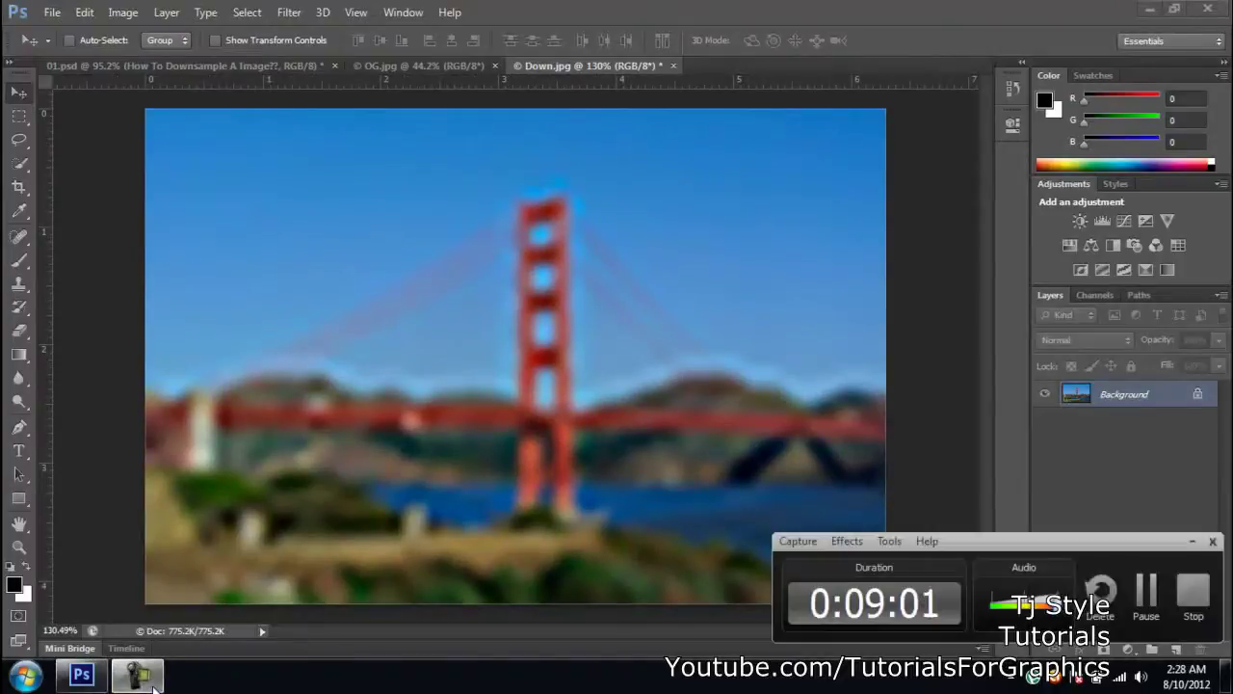
{"action": "left_click", "coordinate": [144, 677]}
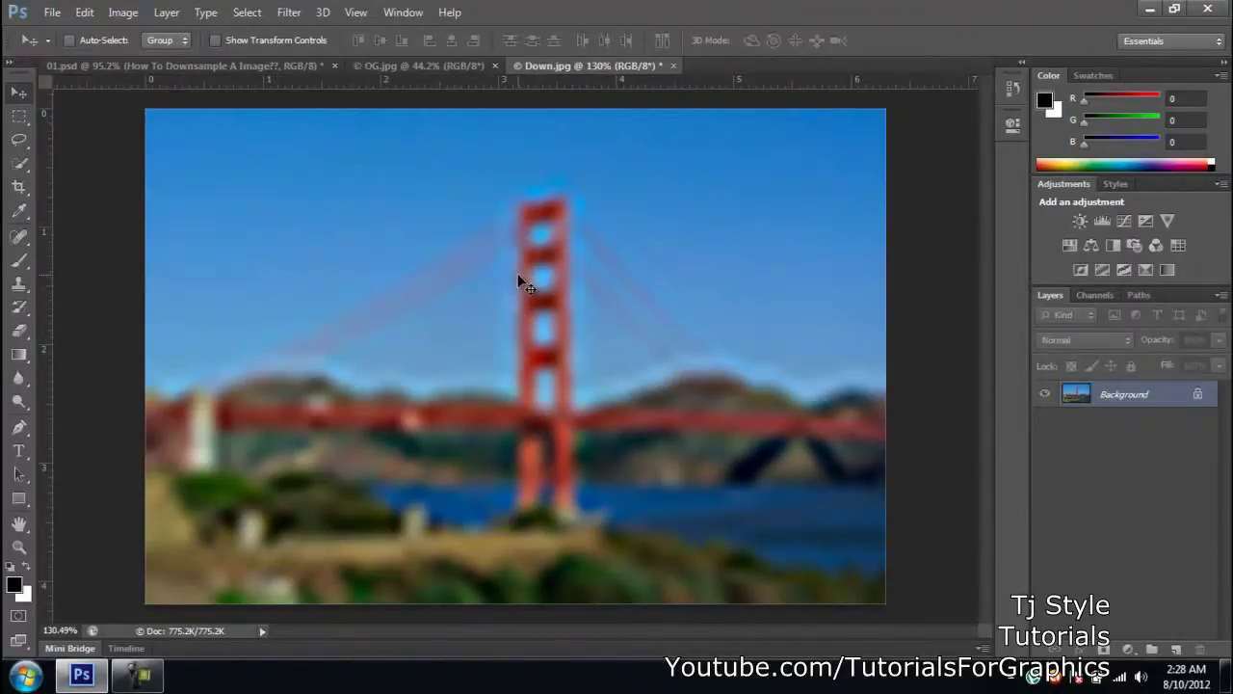
- Close Down.jpg without saving its changes
{"action": "left_click", "coordinate": [673, 67]}
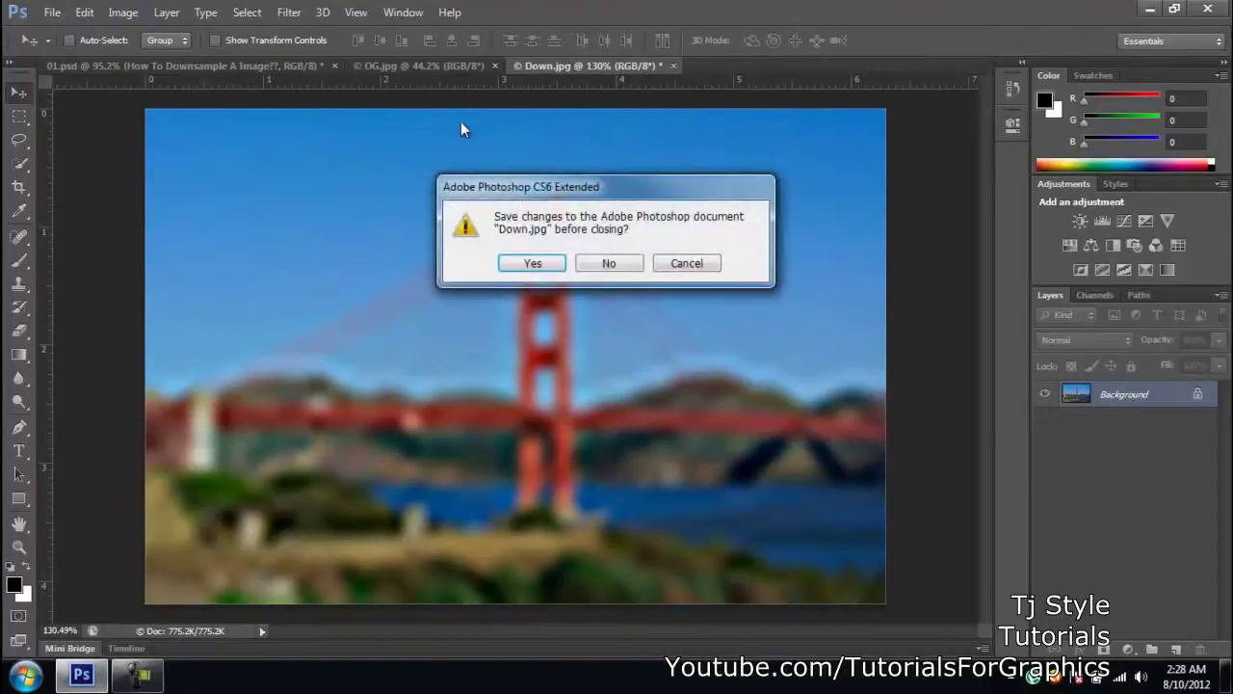
{"action": "left_click", "coordinate": [626, 271]}
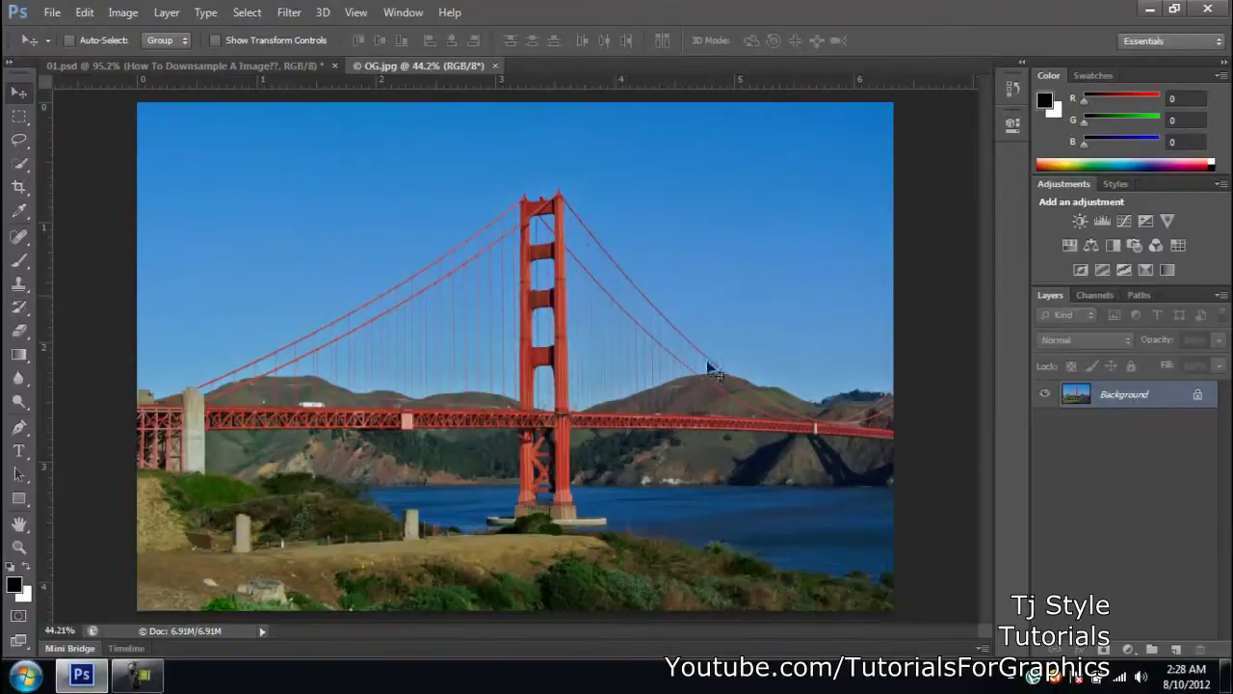
{"action": "scroll", "coordinate": [694, 306], "scroll_direction": "up", "scroll_amount": 2}
{"action": "scroll", "coordinate": [655, 303], "scroll_direction": "down", "scroll_amount": 3}
{"action": "scroll", "coordinate": [620, 299], "scroll_direction": "up", "scroll_amount": 1}
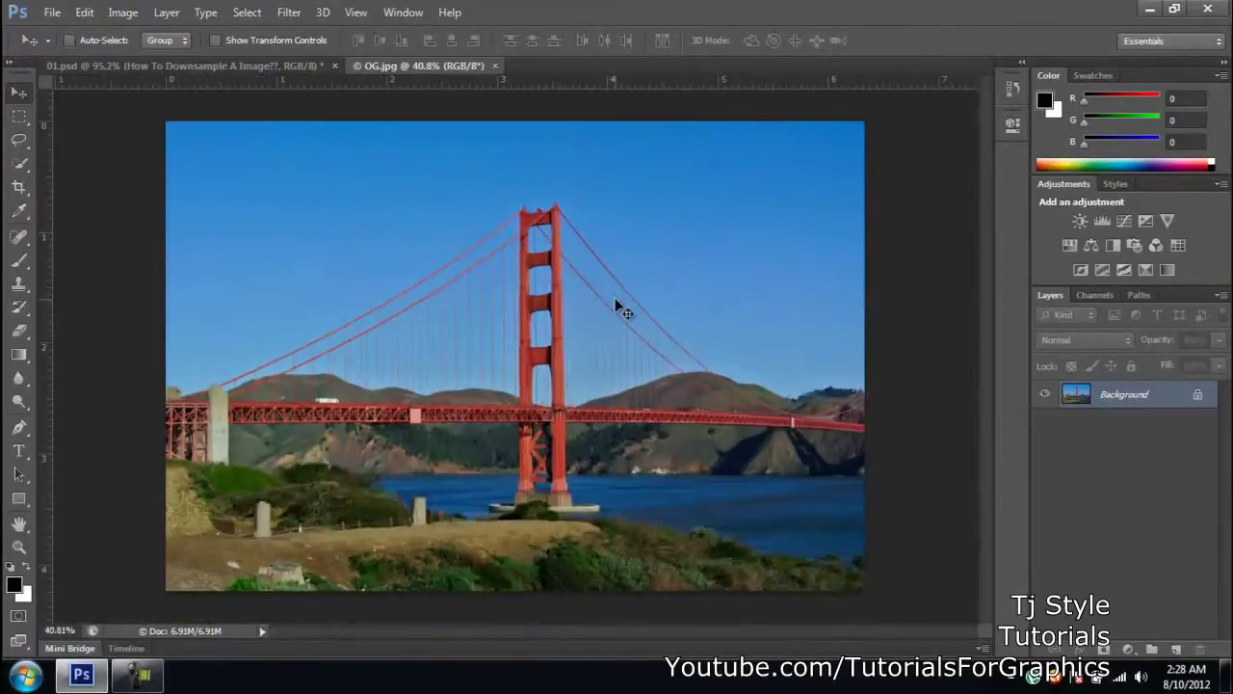
{"action": "left_click", "coordinate": [141, 675]}
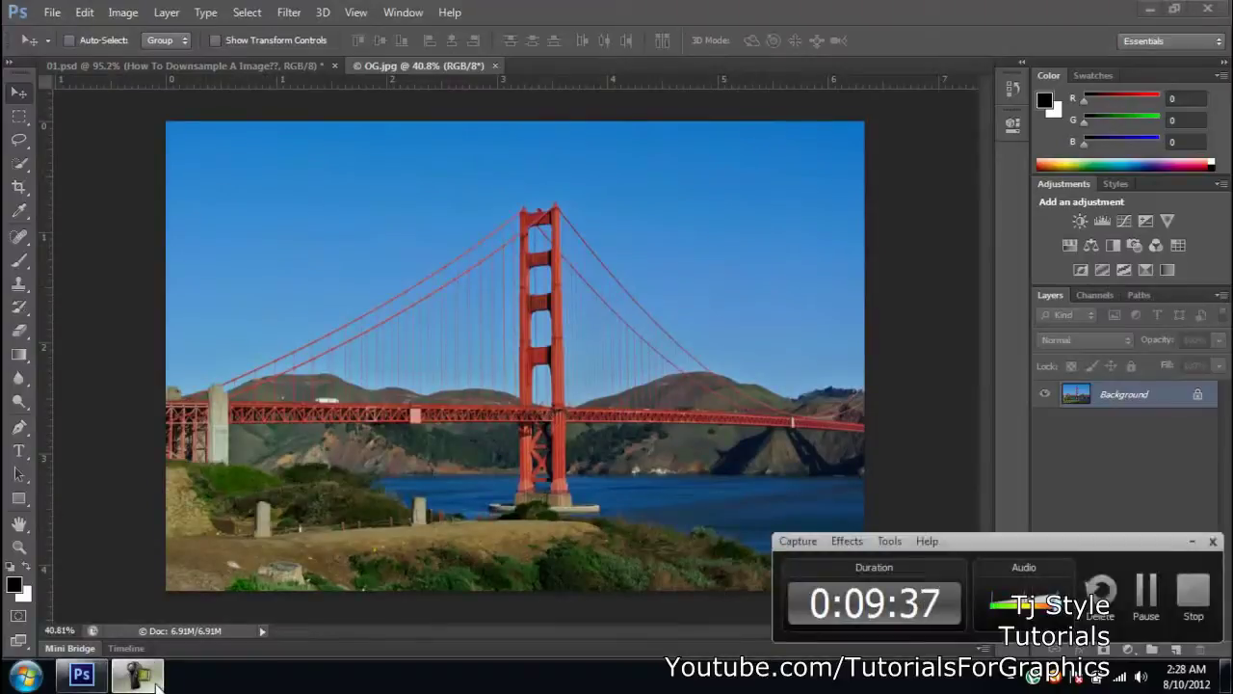
{"action": "left_click", "coordinate": [154, 681]}
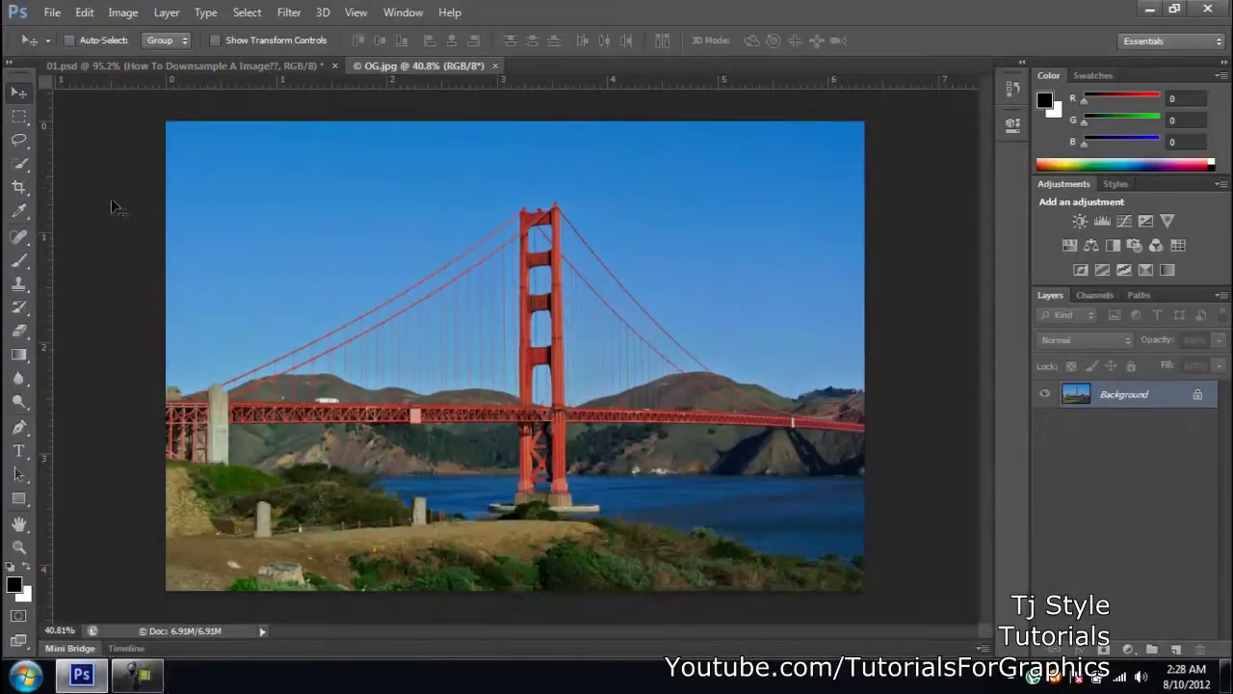
- Make the "Which Res To Use??" and "How To Save Your Images??" text layers visible in 01.psd
{"action": "scroll", "coordinate": [344, 199], "scroll_direction": "up", "scroll_amount": 1}
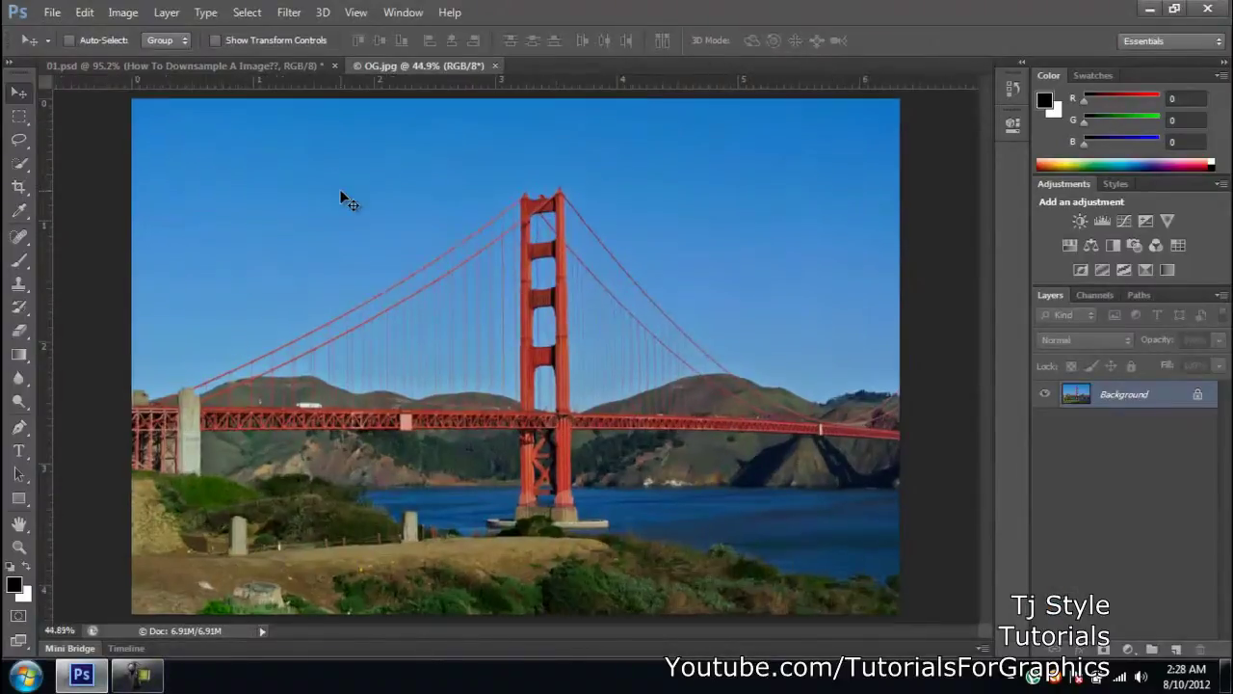
{"action": "scroll", "coordinate": [340, 192], "scroll_direction": "down", "scroll_amount": 1}
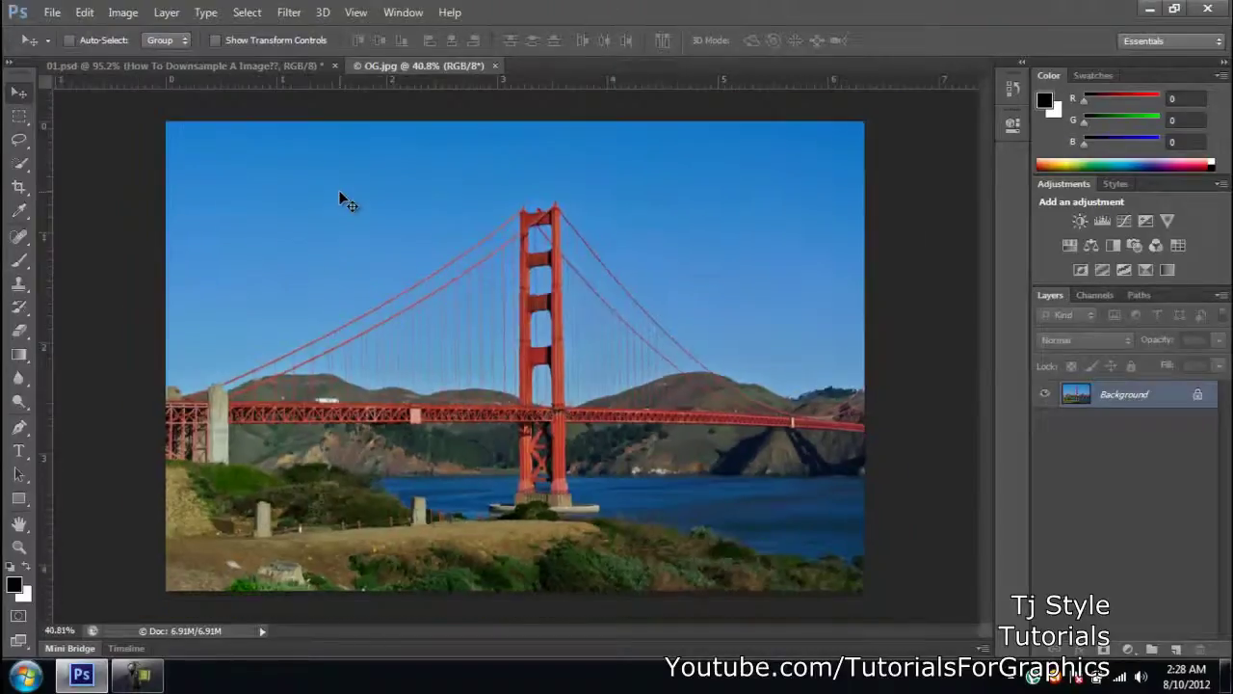
{"action": "left_click", "coordinate": [278, 73]}
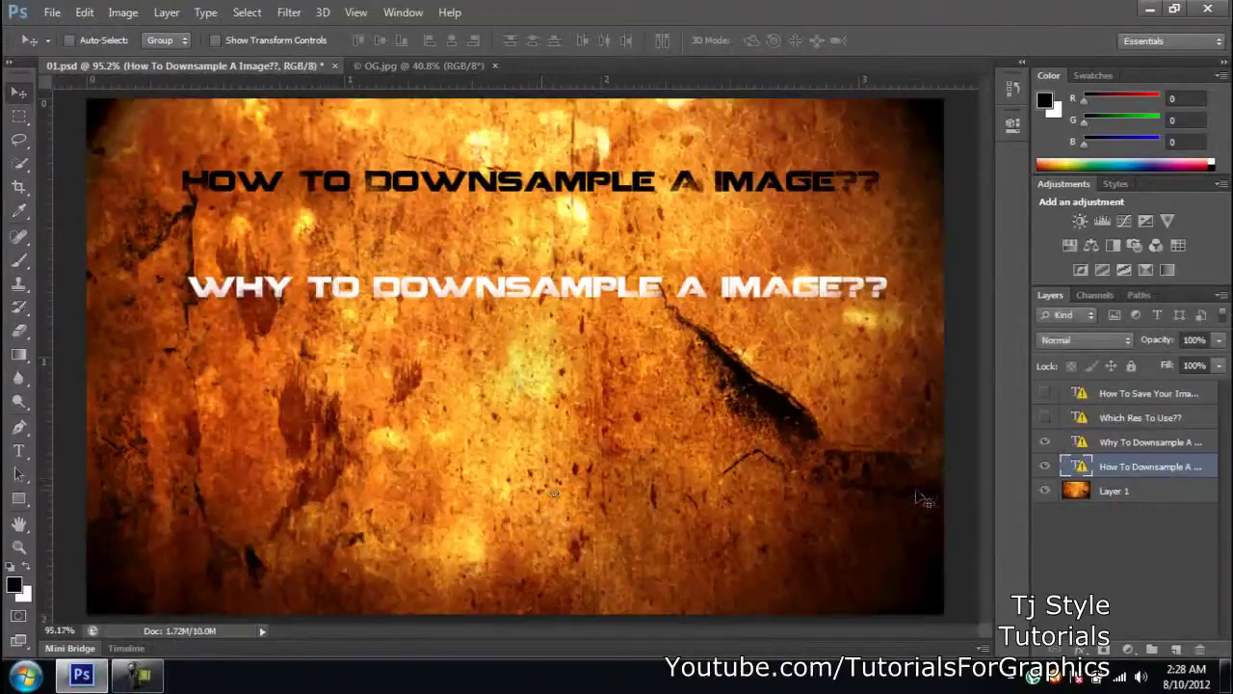
{"action": "left_click", "coordinate": [1156, 421]}
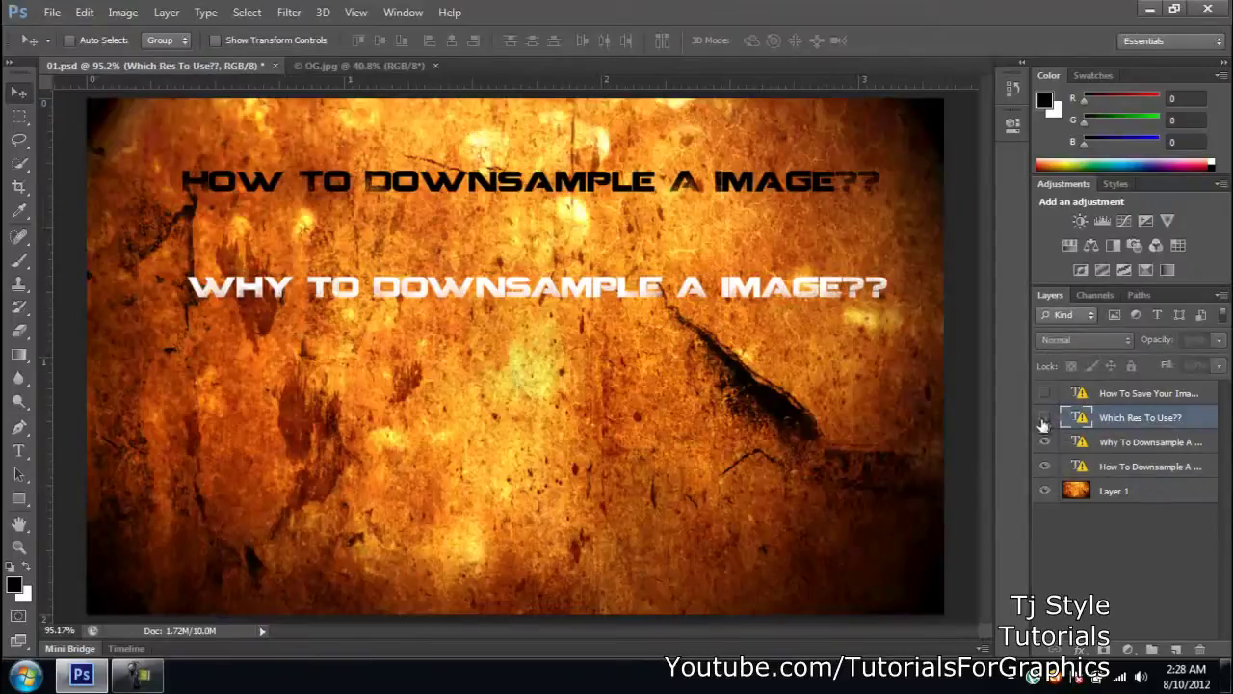
{"action": "left_click", "coordinate": [1044, 418]}
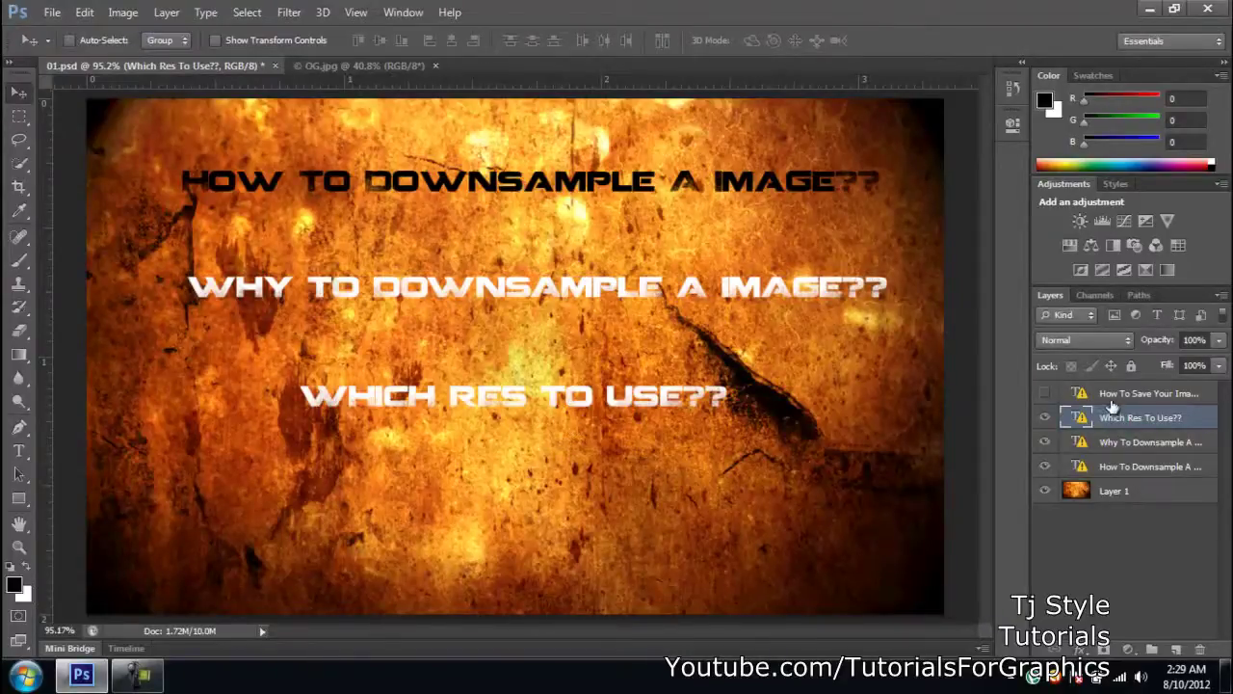
{"action": "left_click", "coordinate": [1108, 400]}
{"action": "left_click", "coordinate": [1045, 395]}
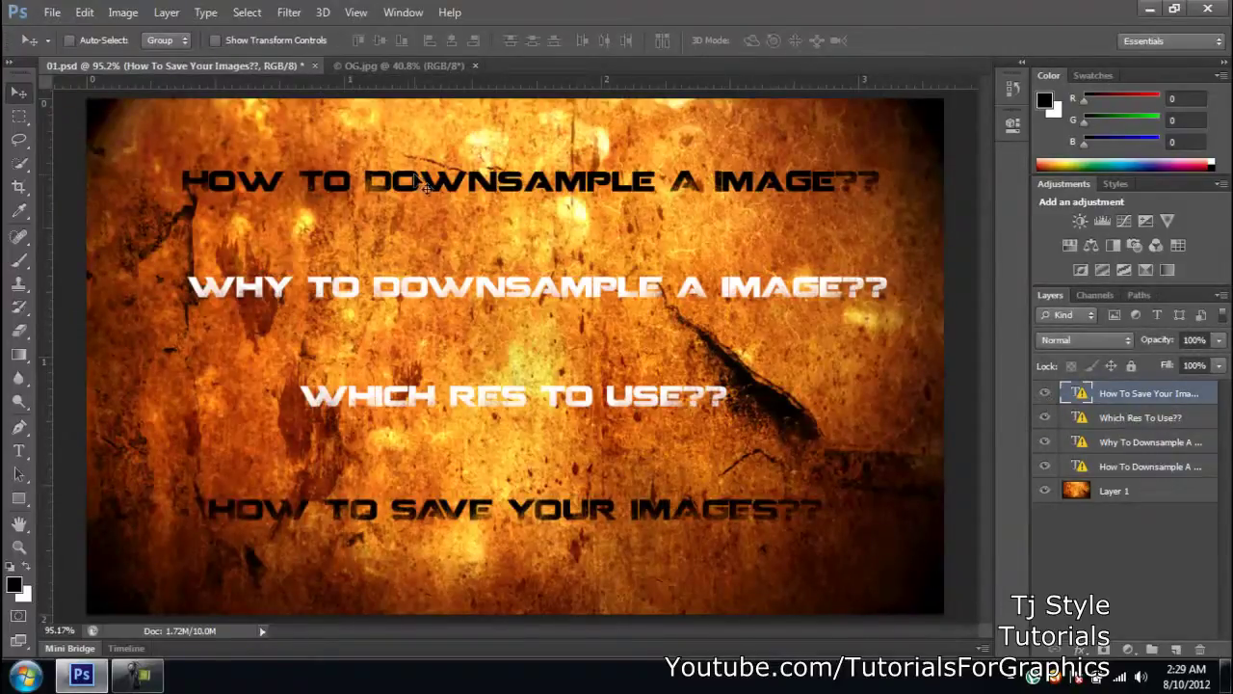
{"action": "left_click", "coordinate": [139, 675]}
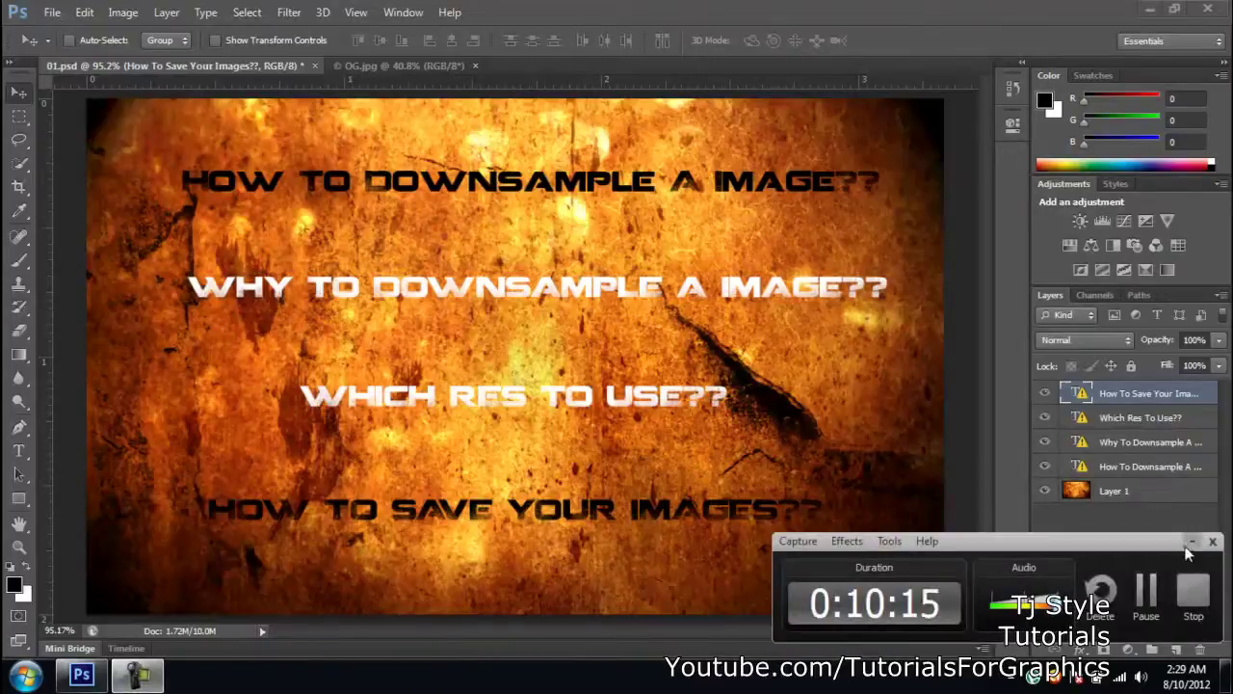
{"action": "left_click", "coordinate": [1195, 591]}
{"action": "left_click", "coordinate": [401, 66]}
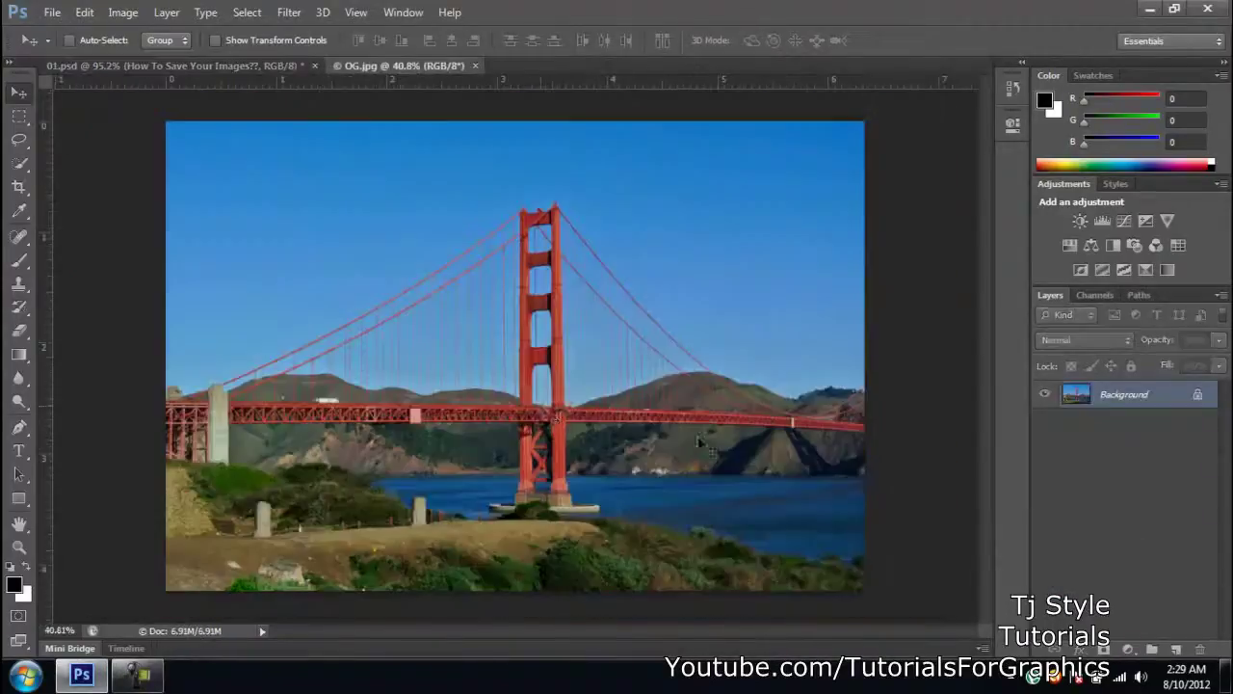
{"action": "left_click", "coordinate": [77, 64]}
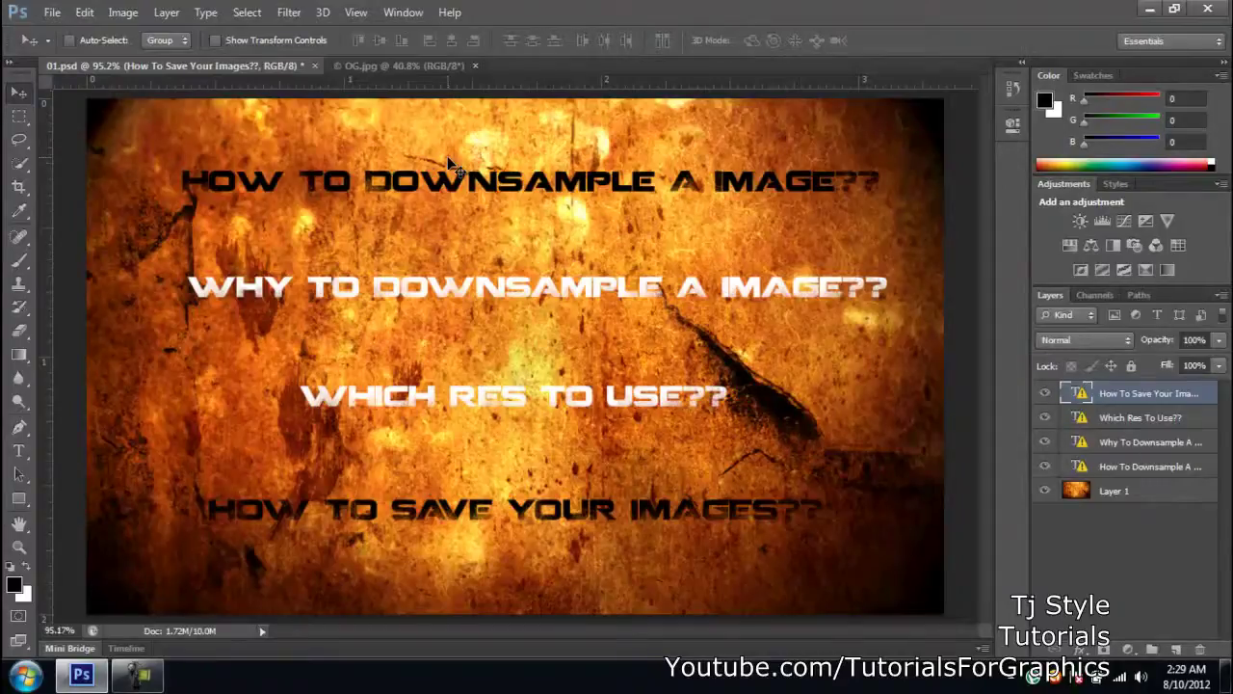
{"action": "left_click", "coordinate": [372, 72]}
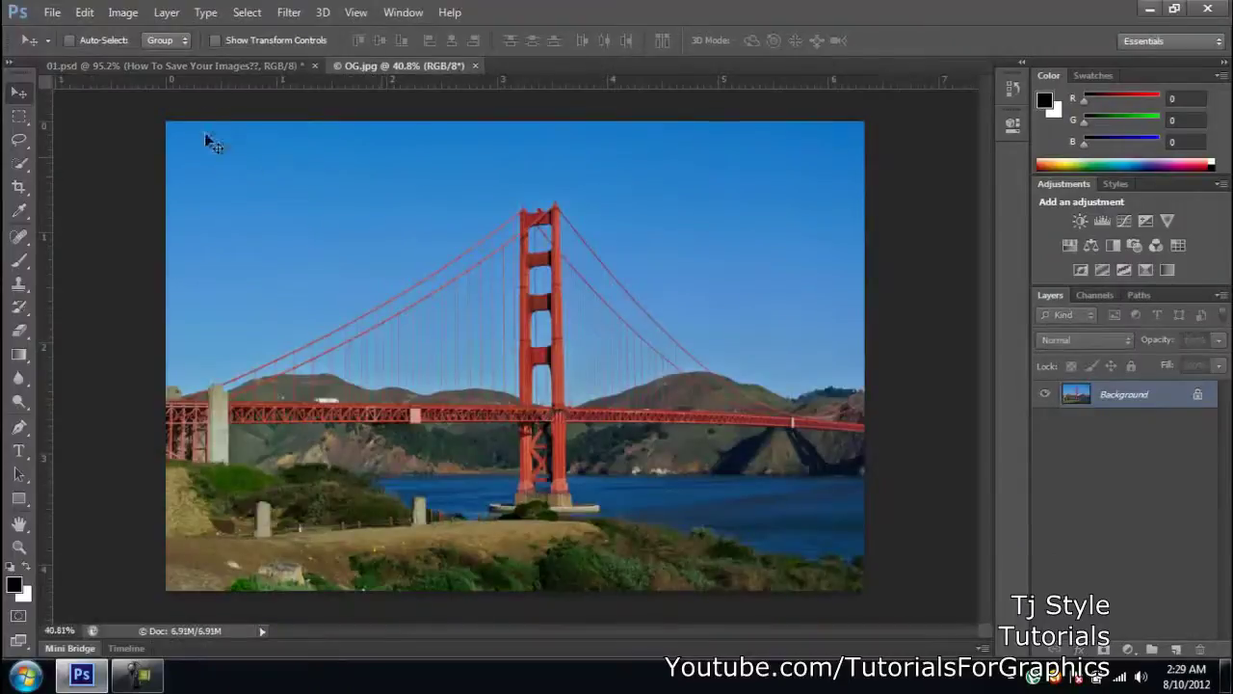
{"action": "left_click", "coordinate": [222, 69]}
{"action": "scroll", "coordinate": [370, 227], "scroll_direction": "down", "scroll_amount": 1}
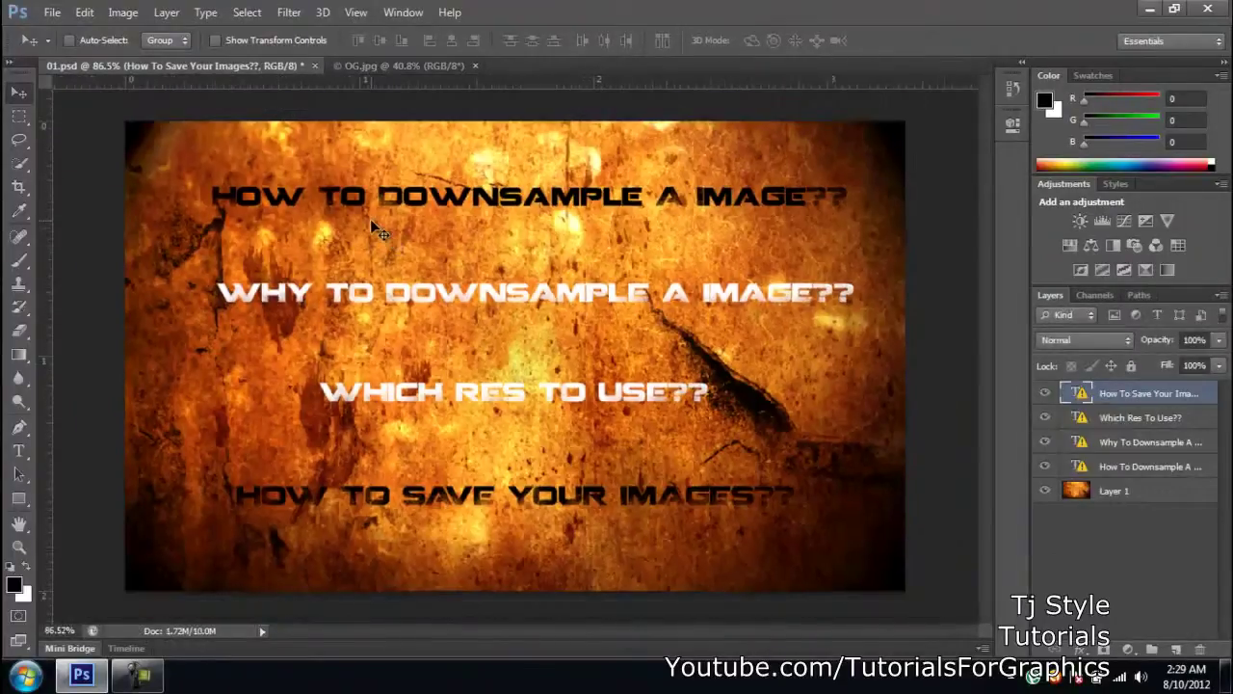
{"action": "scroll", "coordinate": [372, 224], "scroll_direction": "up", "scroll_amount": 1}
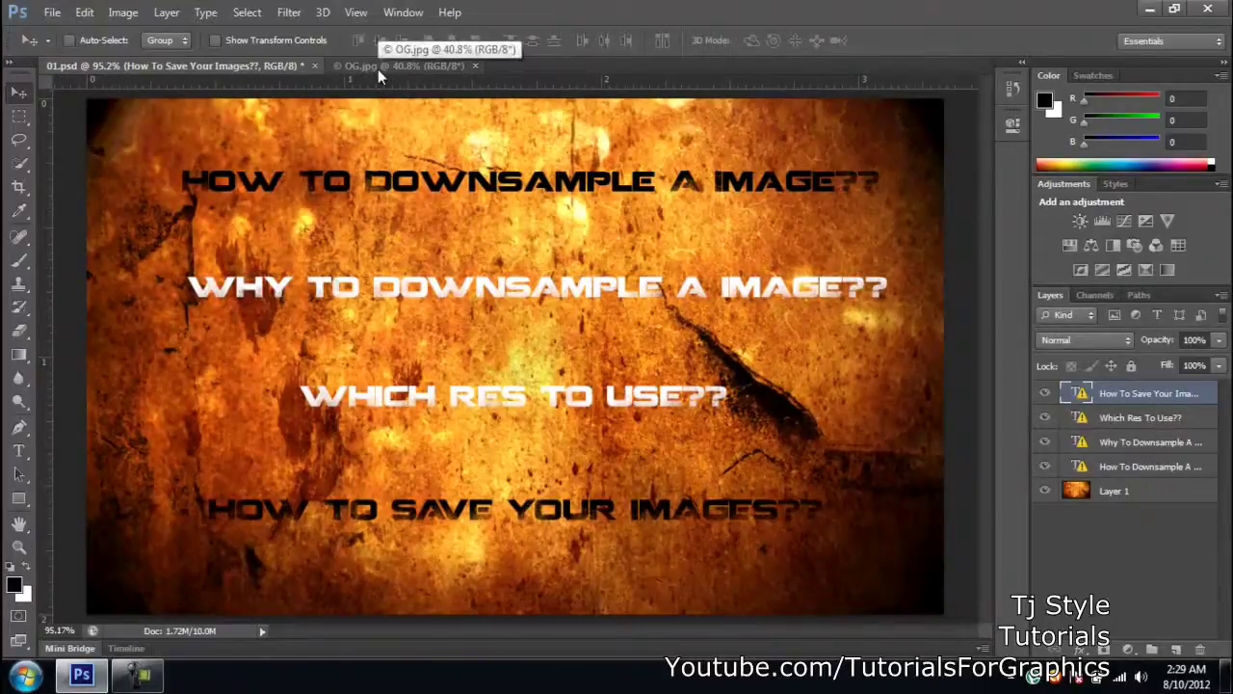
- Start saving 01.psd under Save As with the Desktop as location and Photoshop (*.PSD;*.PDD) as the format
{"action": "left_click", "coordinate": [52, 13]}
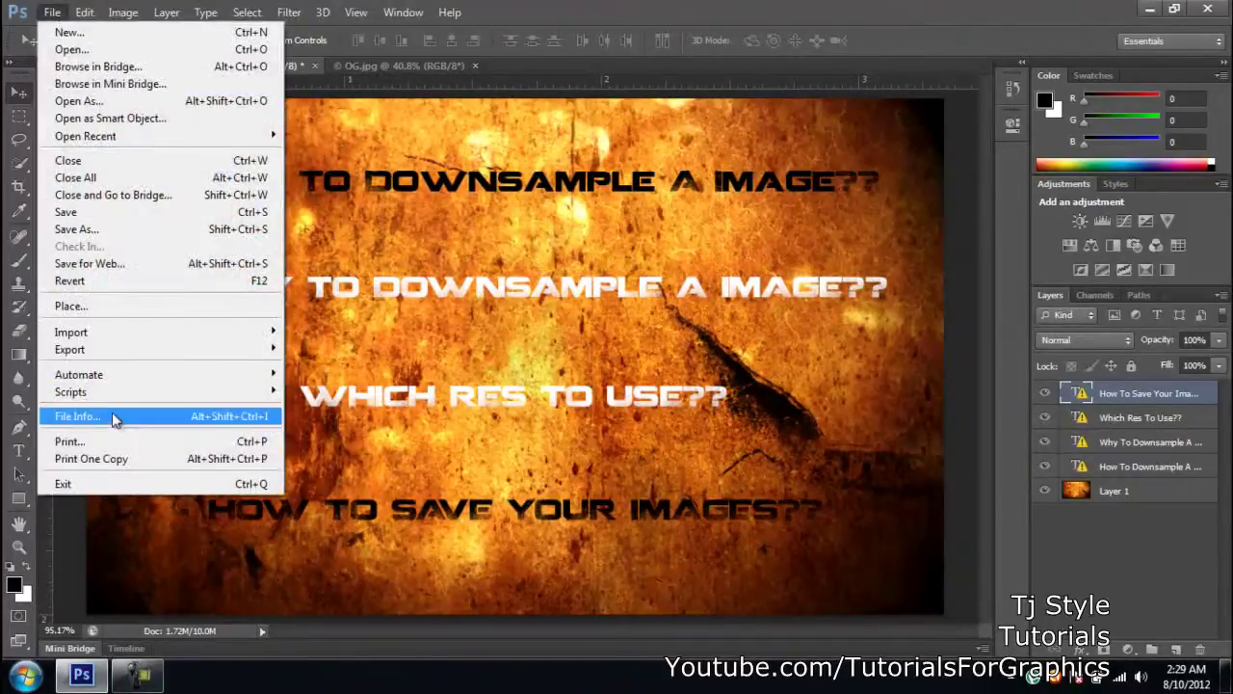
{"action": "left_click", "coordinate": [91, 232]}
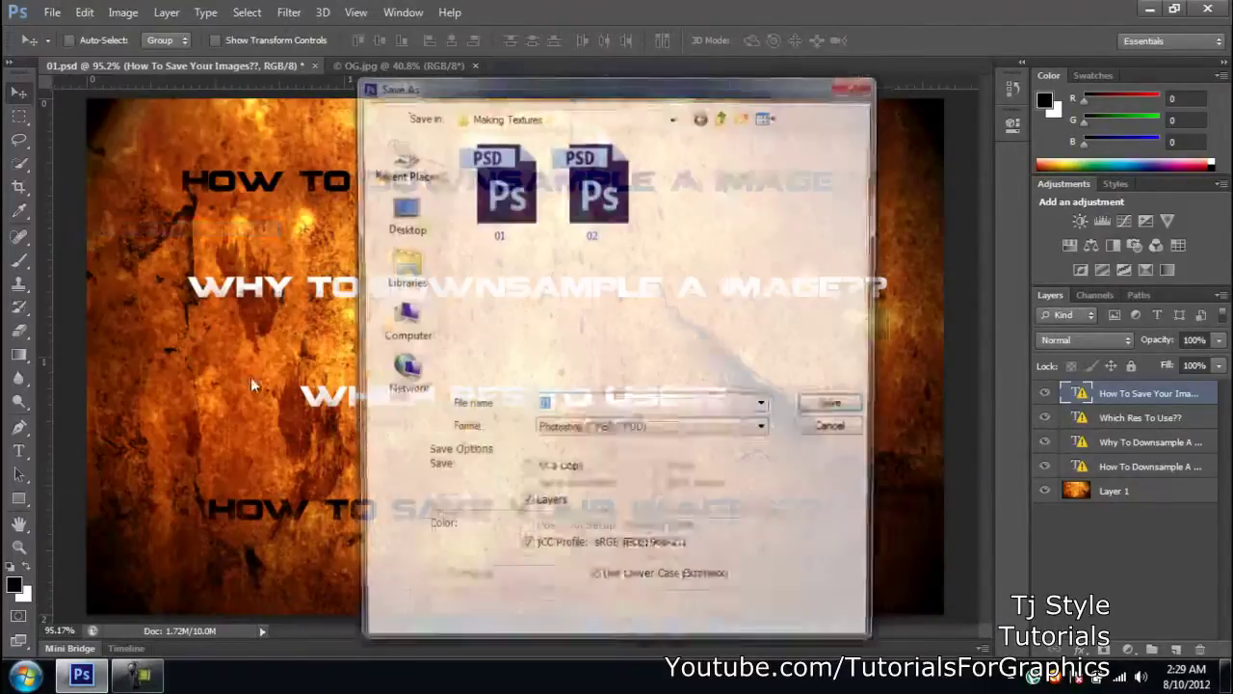
{"action": "left_click", "coordinate": [435, 220]}
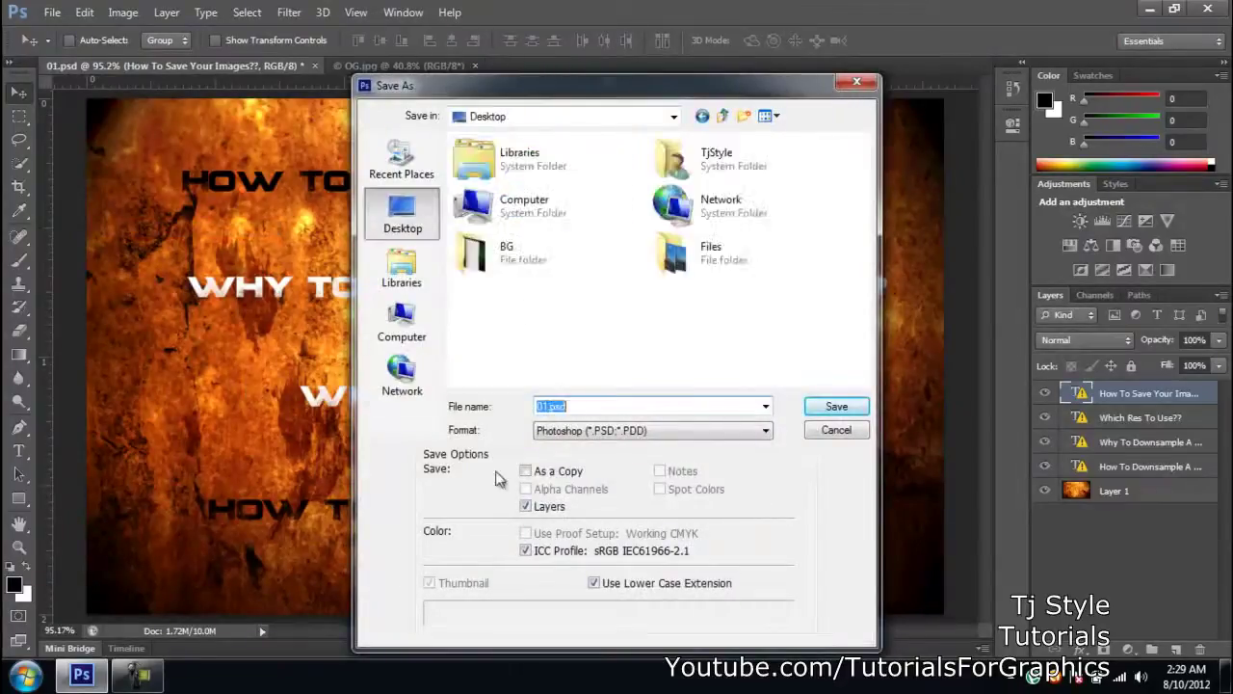
{"action": "left_click", "coordinate": [627, 433]}
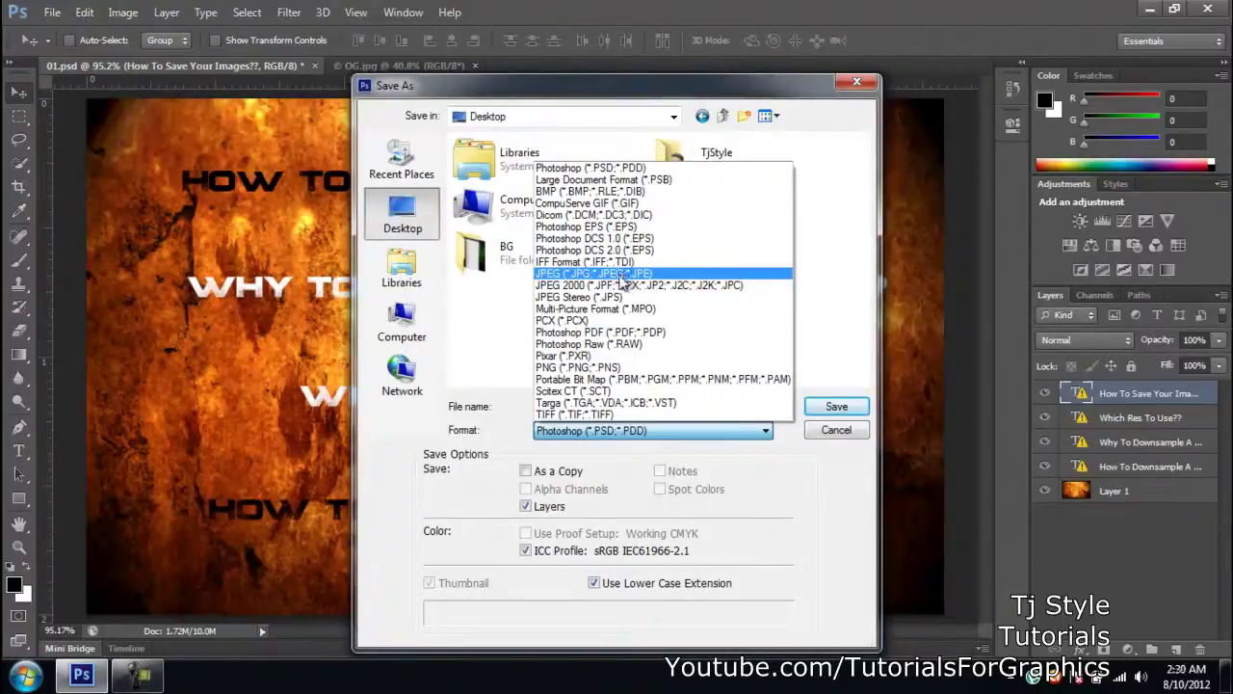
{"action": "left_click", "coordinate": [605, 168]}
{"action": "left_click", "coordinate": [118, 678]}
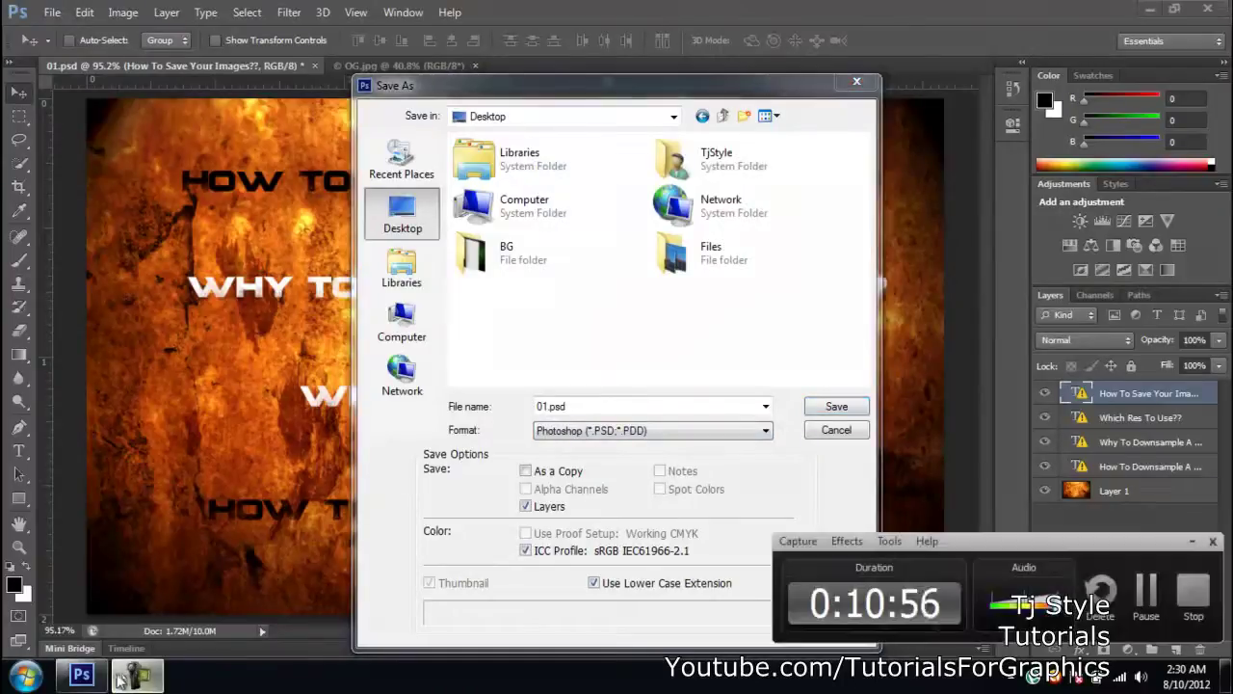
{"action": "left_click", "coordinate": [143, 683]}
{"action": "left_click", "coordinate": [144, 682]}
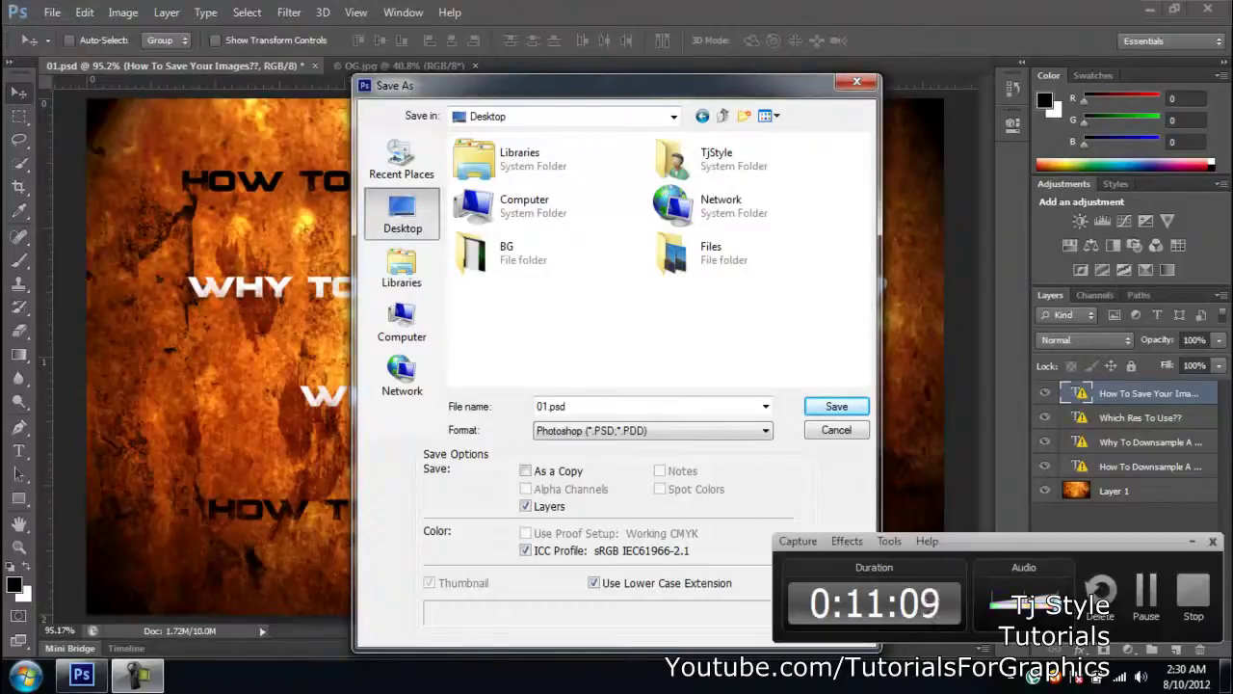
- Review the file formats available for saving 01.psd, and leave Save As without saving
{"action": "left_click", "coordinate": [563, 433]}
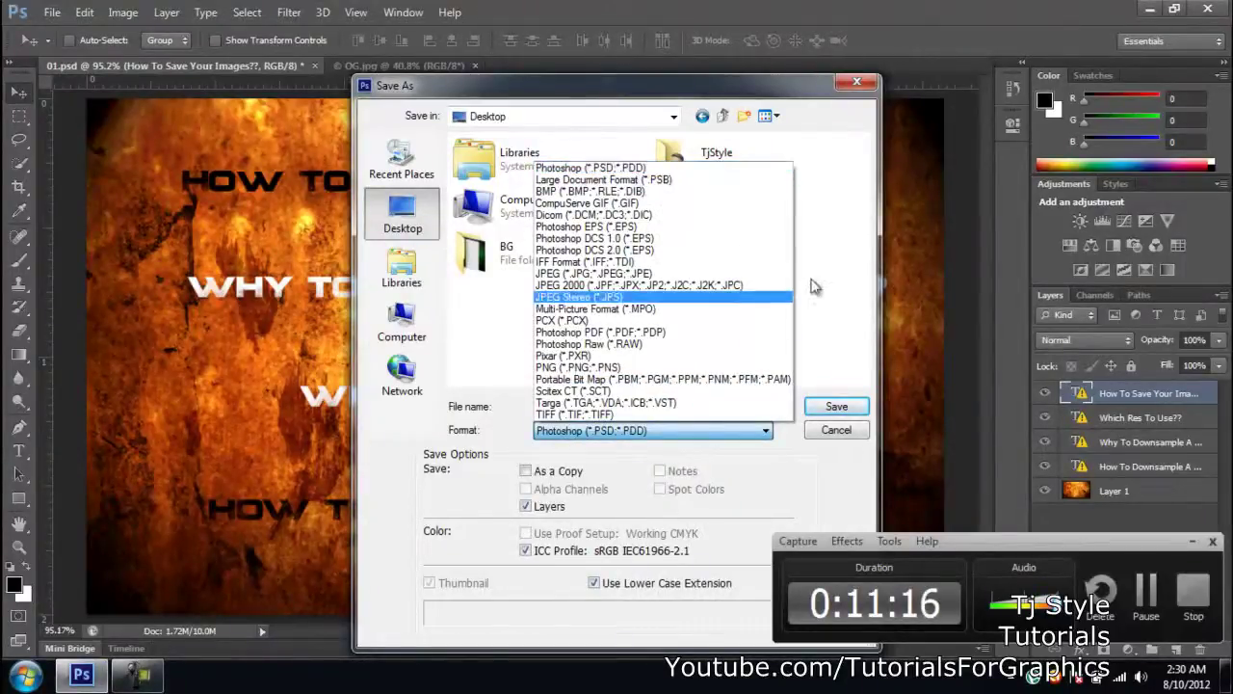
{"action": "left_click", "coordinate": [856, 237]}
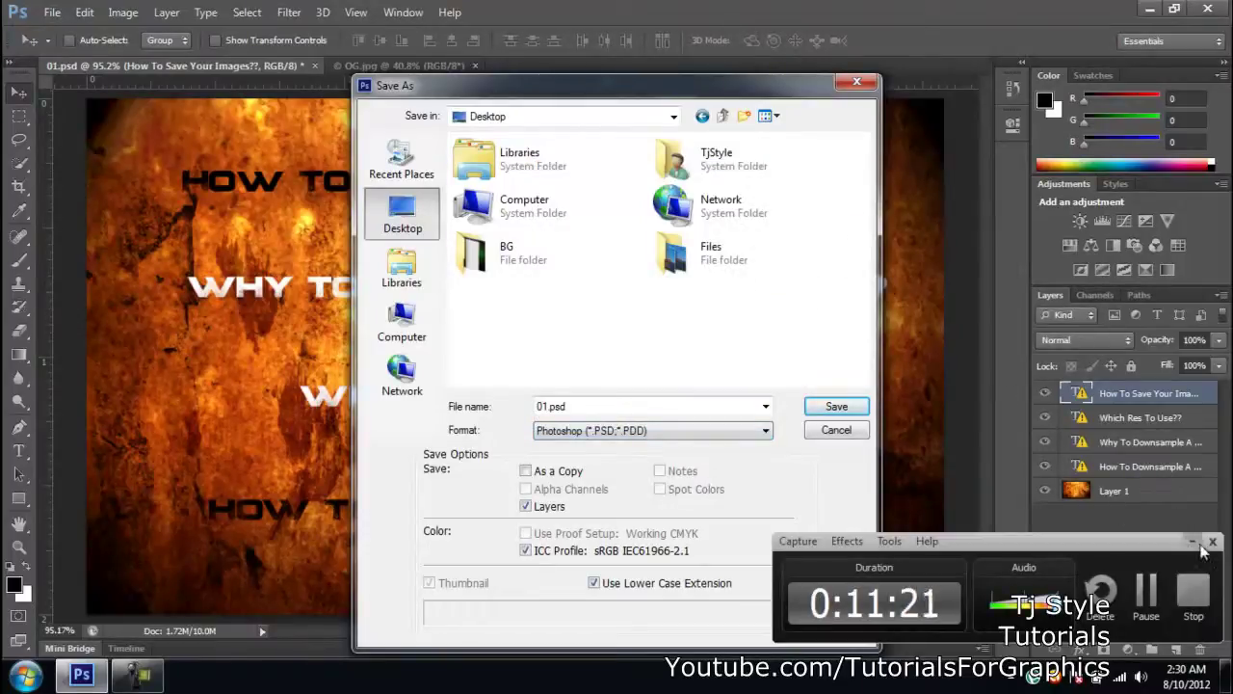
{"action": "left_click_drag", "start_coordinate": [659, 97], "coordinate": [609, 67]}
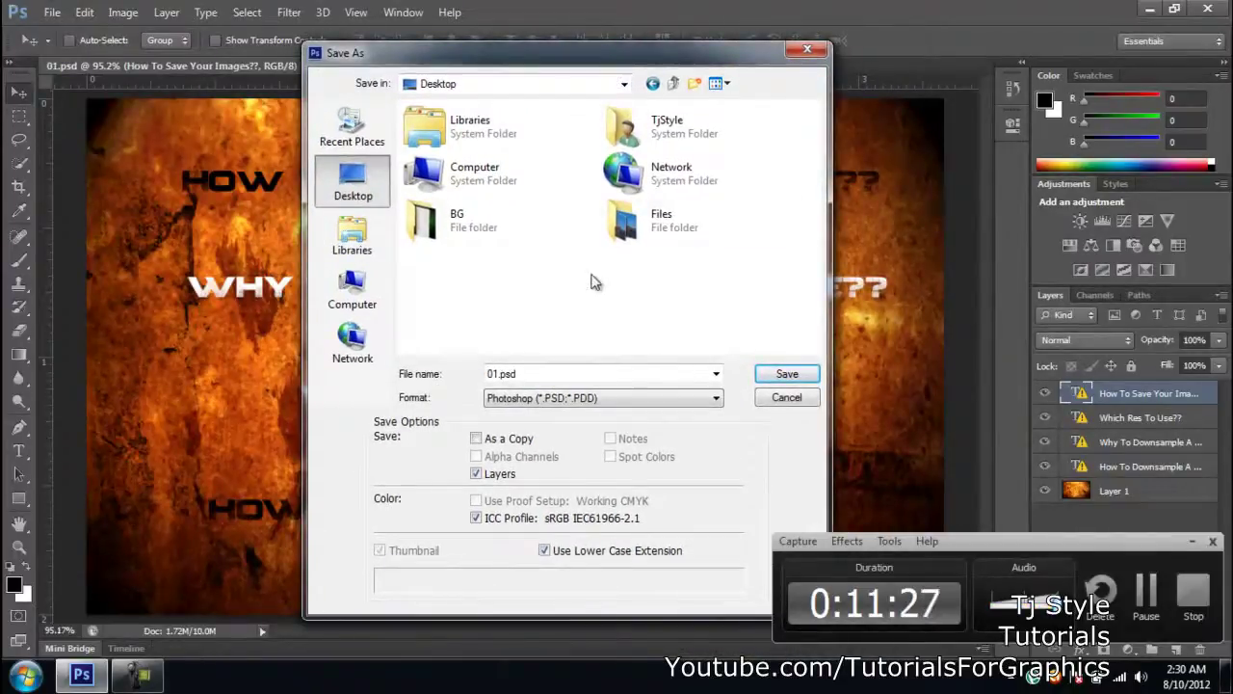
{"action": "left_click", "coordinate": [609, 405]}
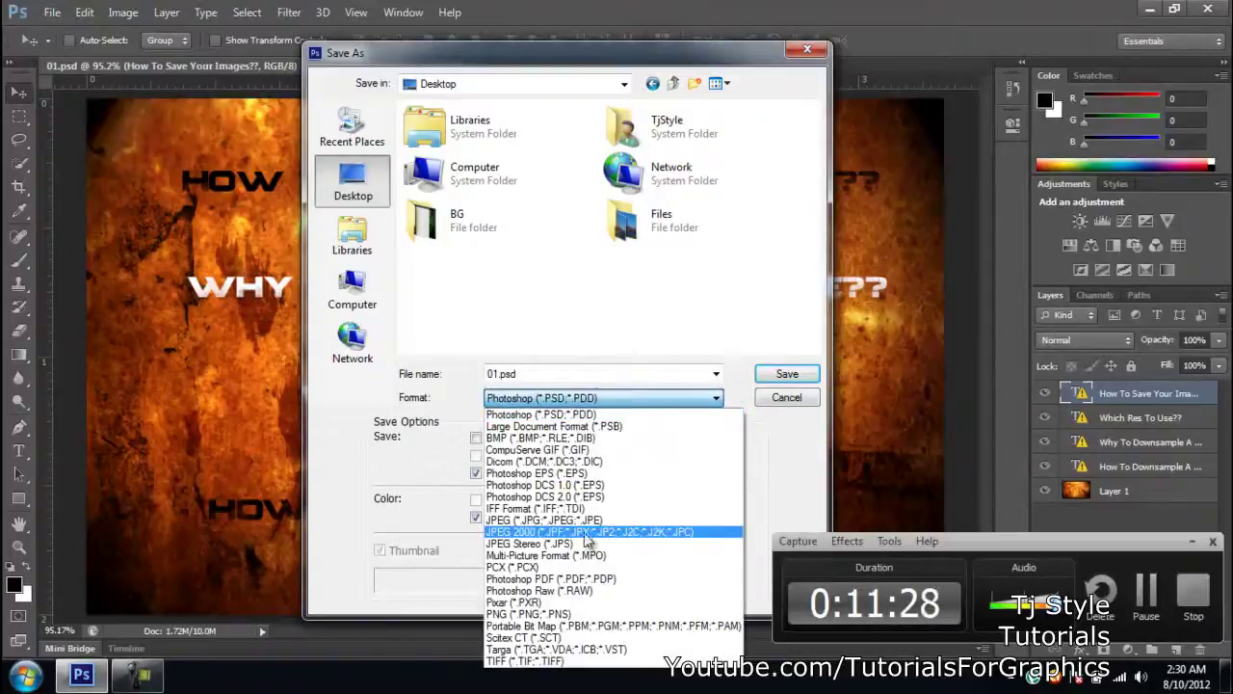
{"action": "left_click", "coordinate": [512, 303]}
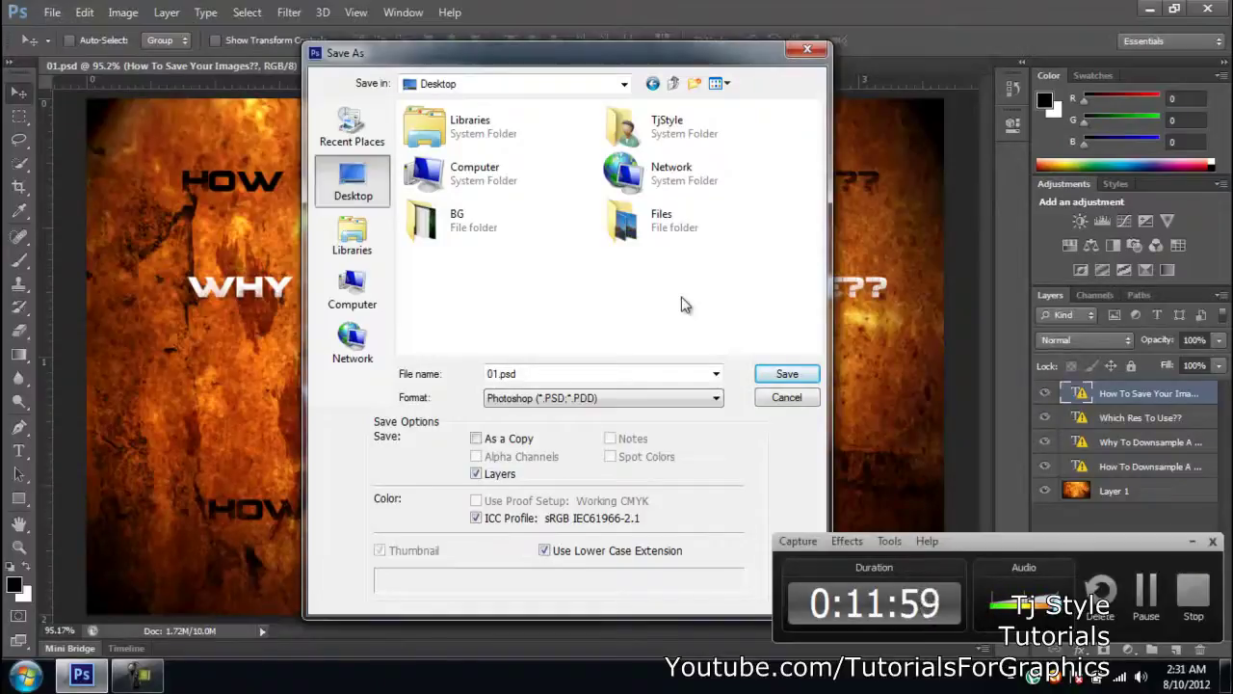
{"action": "left_click", "coordinate": [786, 397]}
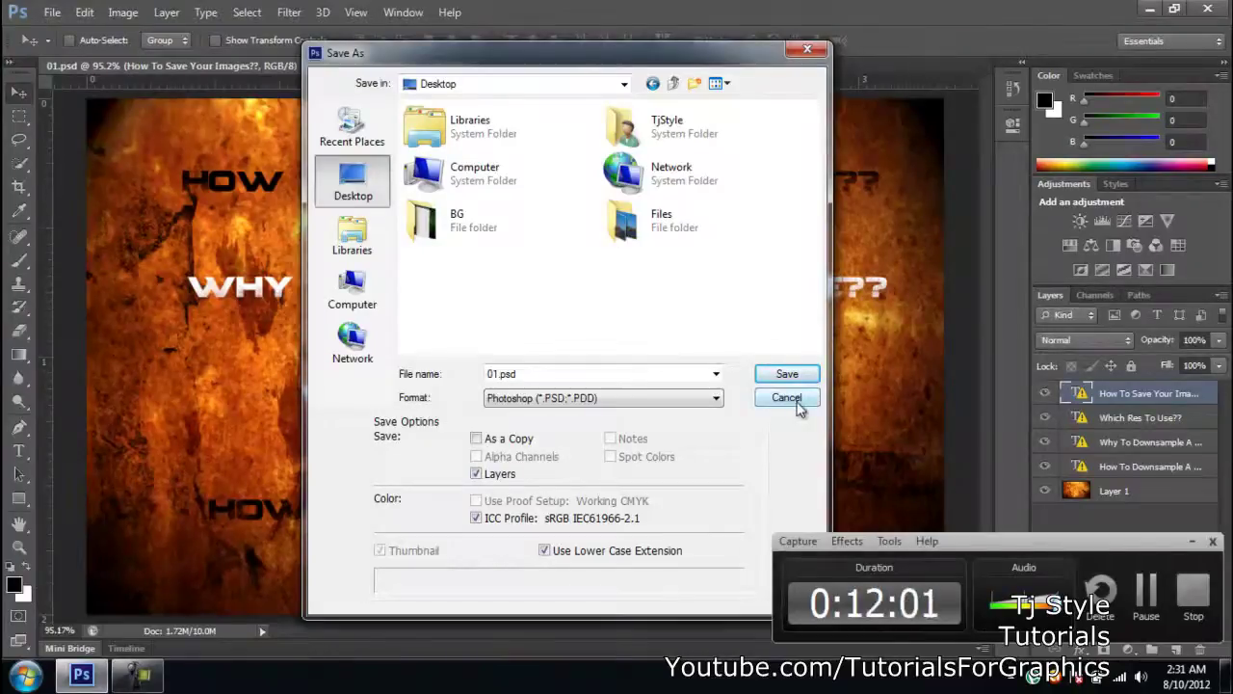
{"action": "scroll", "coordinate": [617, 321], "scroll_direction": "down", "scroll_amount": 1}
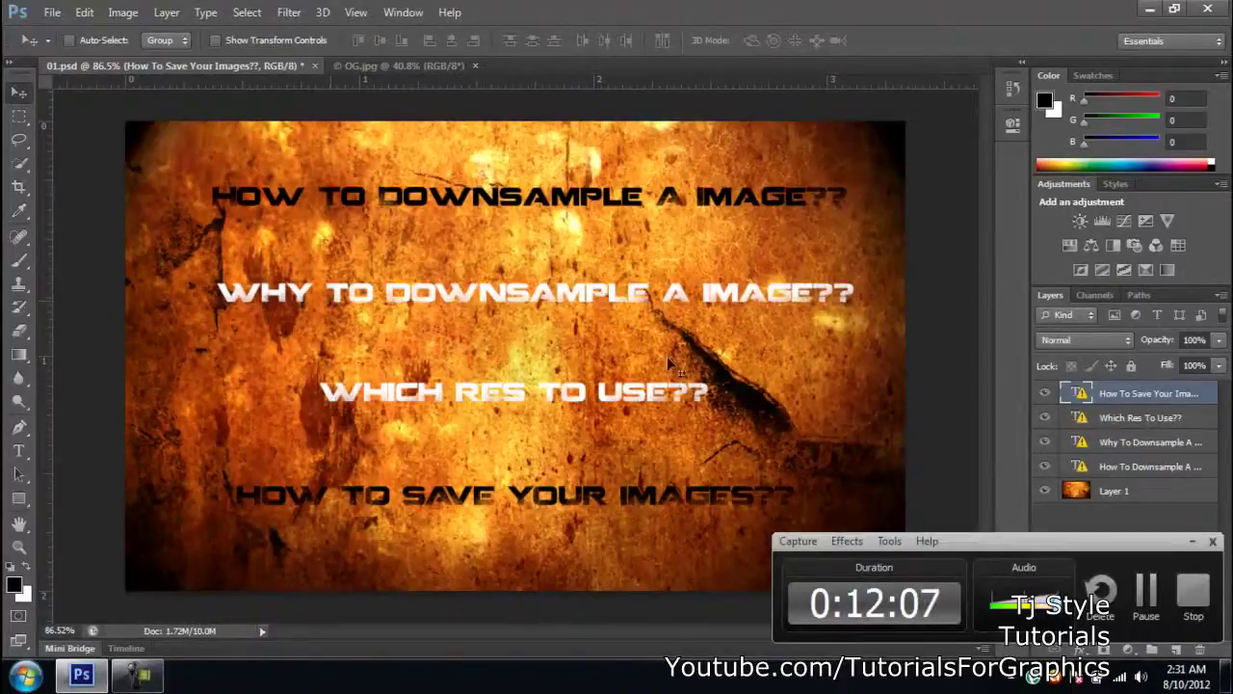
{"action": "left_click", "coordinate": [388, 65]}
{"action": "left_click", "coordinate": [247, 66]}
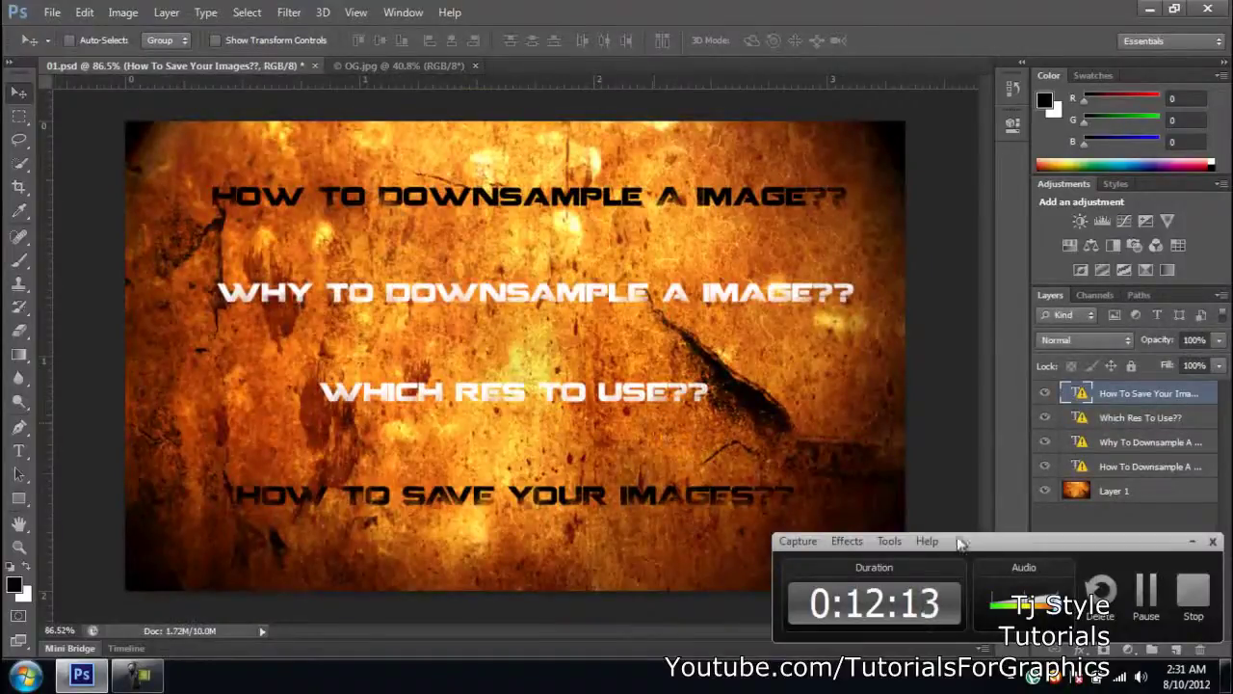
{"action": "mouse_move", "coordinate": [1109, 549]}
{"action": "left_mouse_down"}
{"action": "mouse_move", "coordinate": [1090, 553]}
{"action": "mouse_move", "coordinate": [1116, 553]}
{"action": "mouse_move", "coordinate": [1103, 553]}
{"action": "left_mouse_up"}
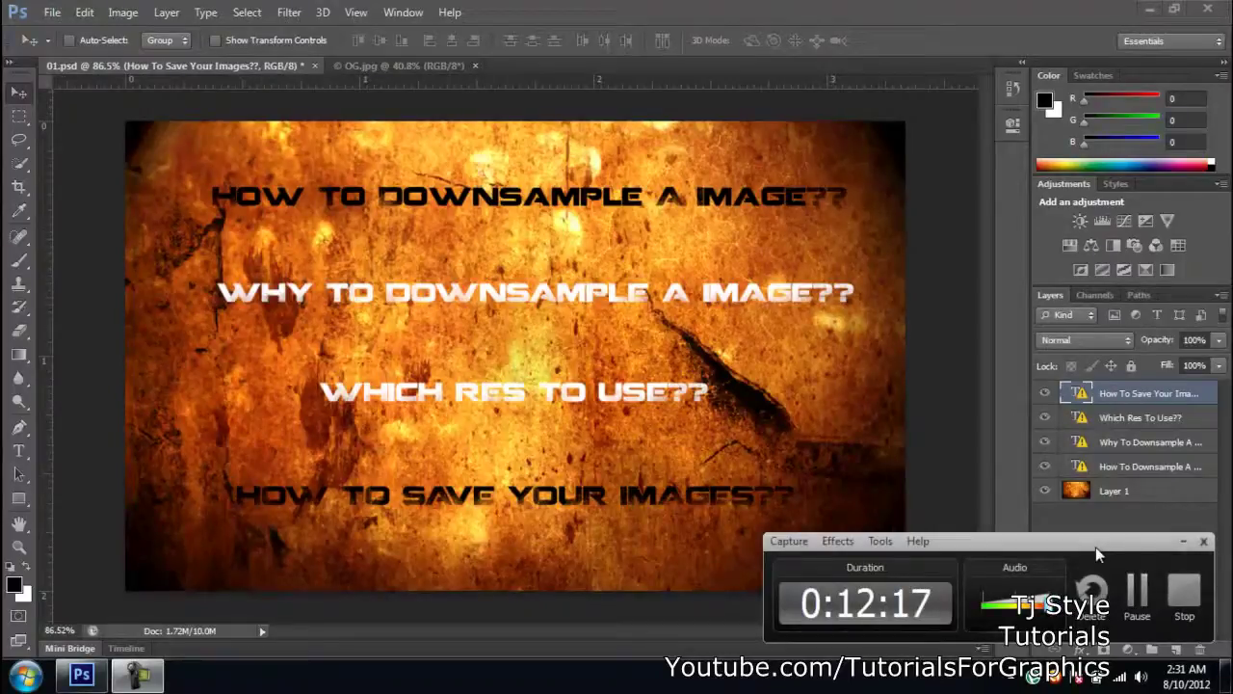